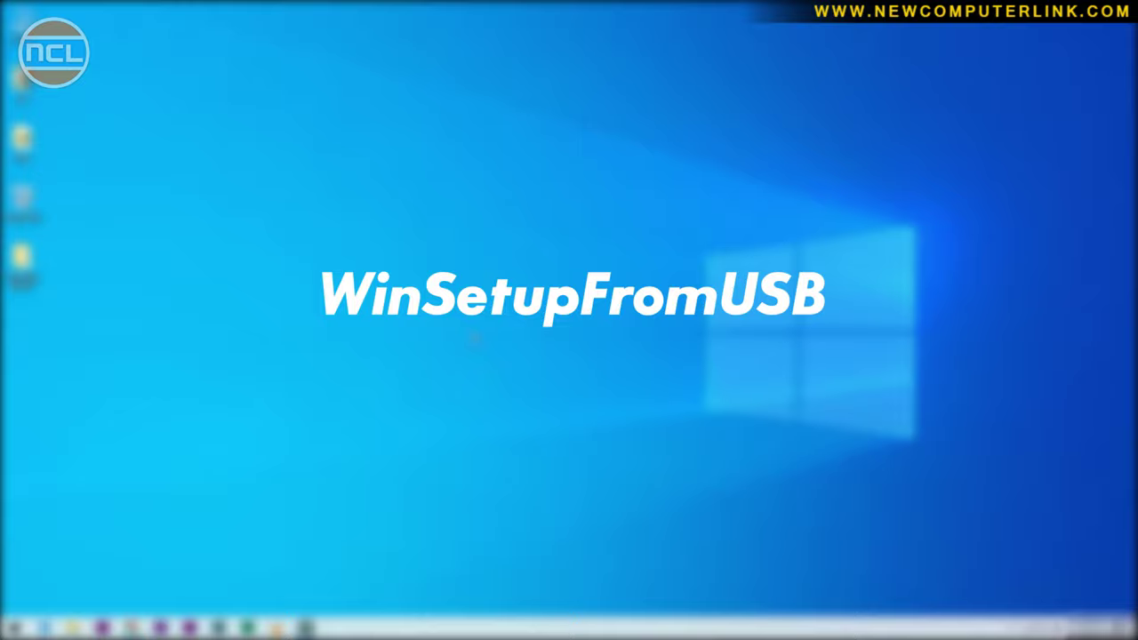
Step: Switch to Chrome, start downloading WinSetupFromUSB-1-9.exe from winsetupfromusb.com, and dismiss the download progress window
click(131, 628)
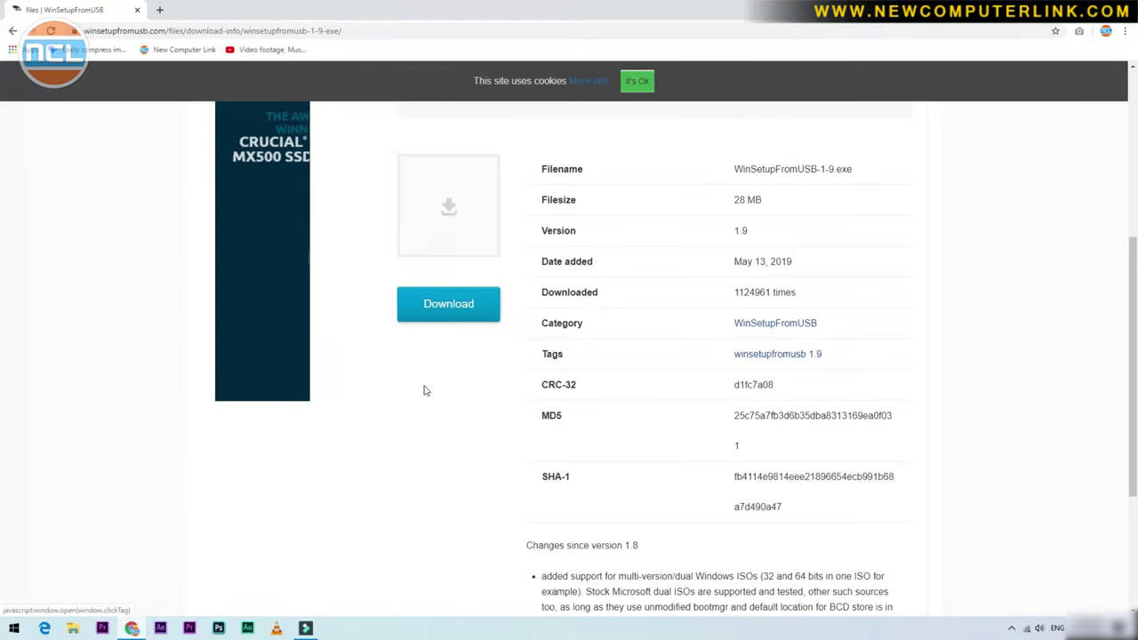
click(445, 308)
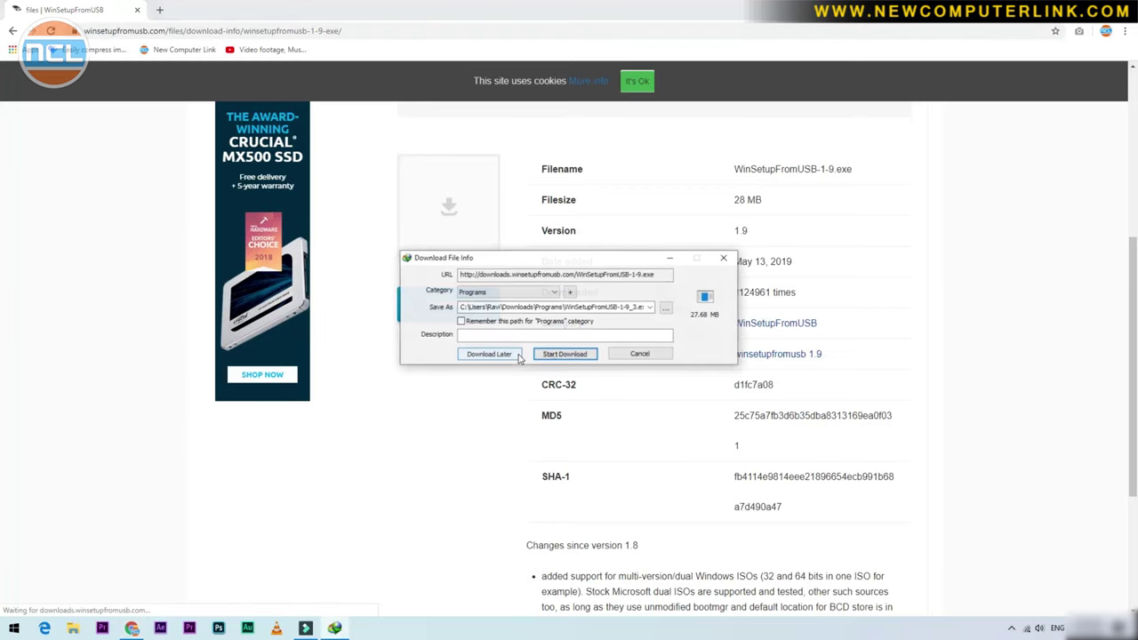
click(560, 361)
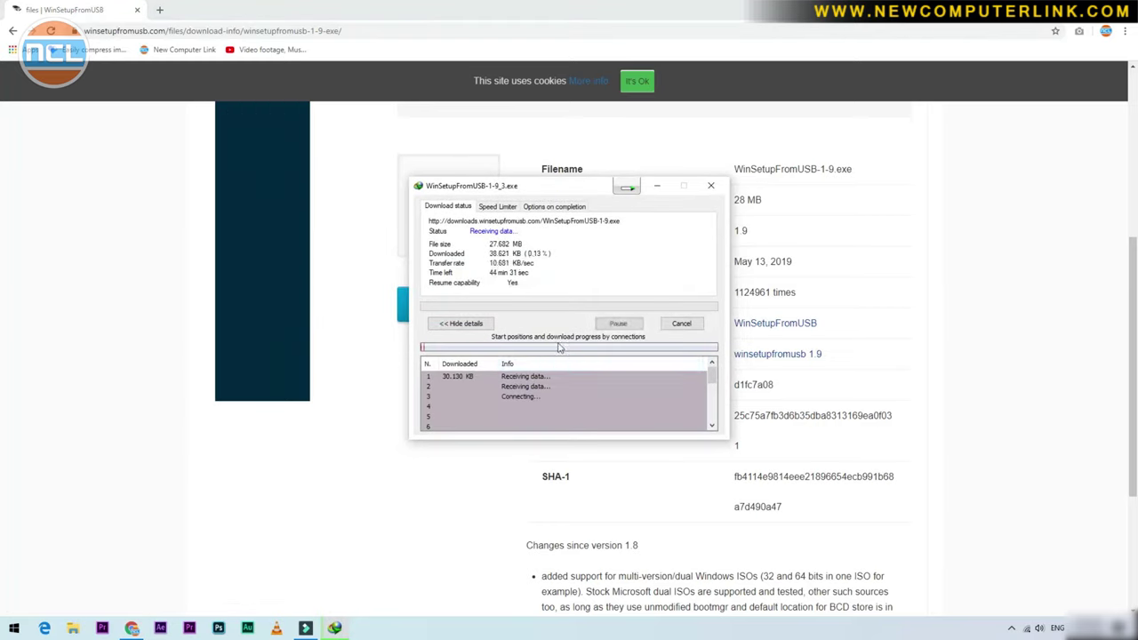
click(710, 184)
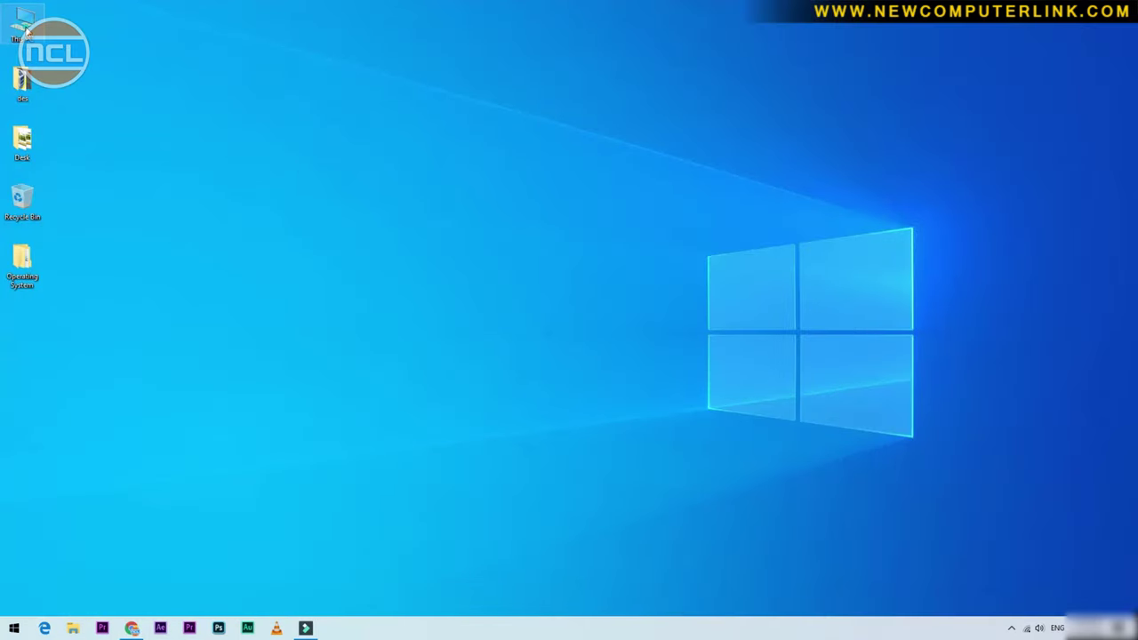
Step: Extract the WinSetupFromUSB-1-9 self-extracting archive into the Programs folder inside Downloads
double_click(24, 25)
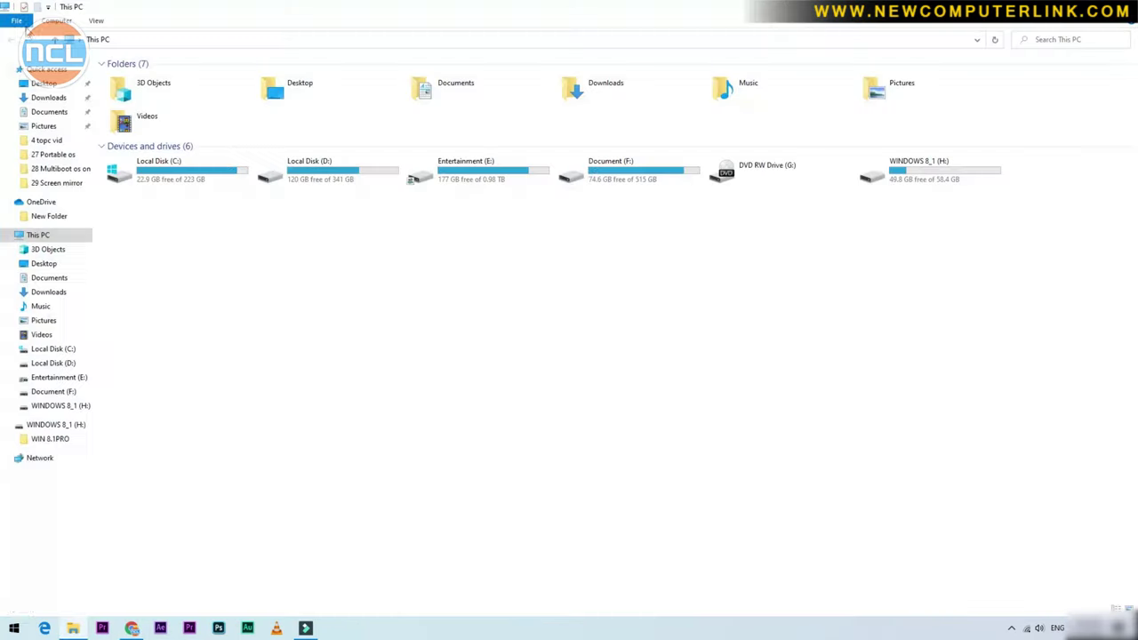
click(51, 99)
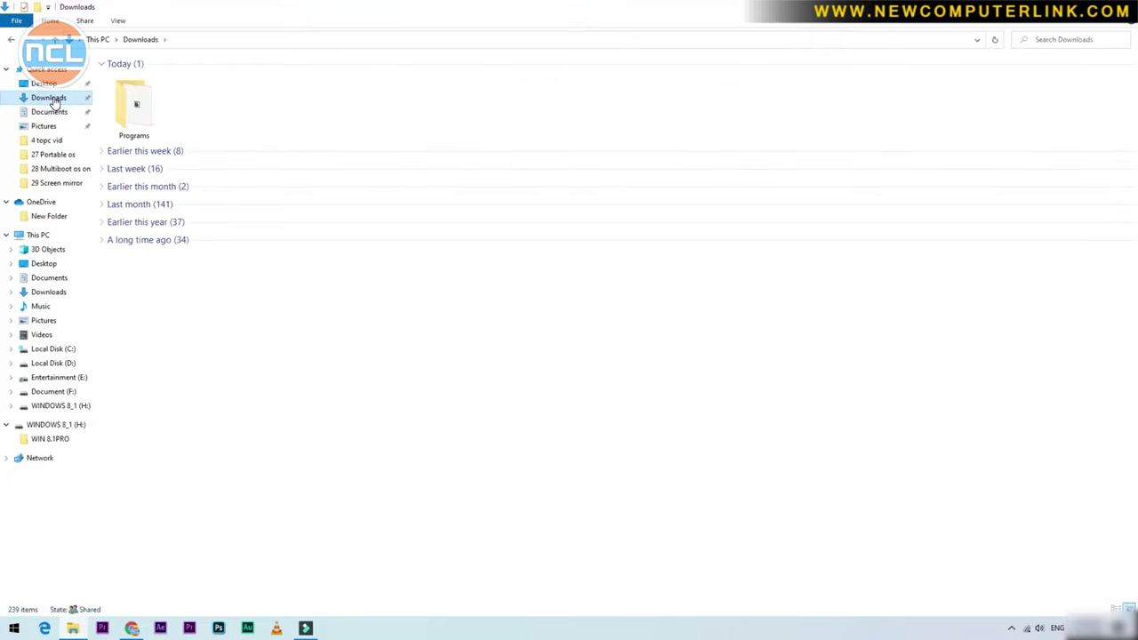
double_click(135, 111)
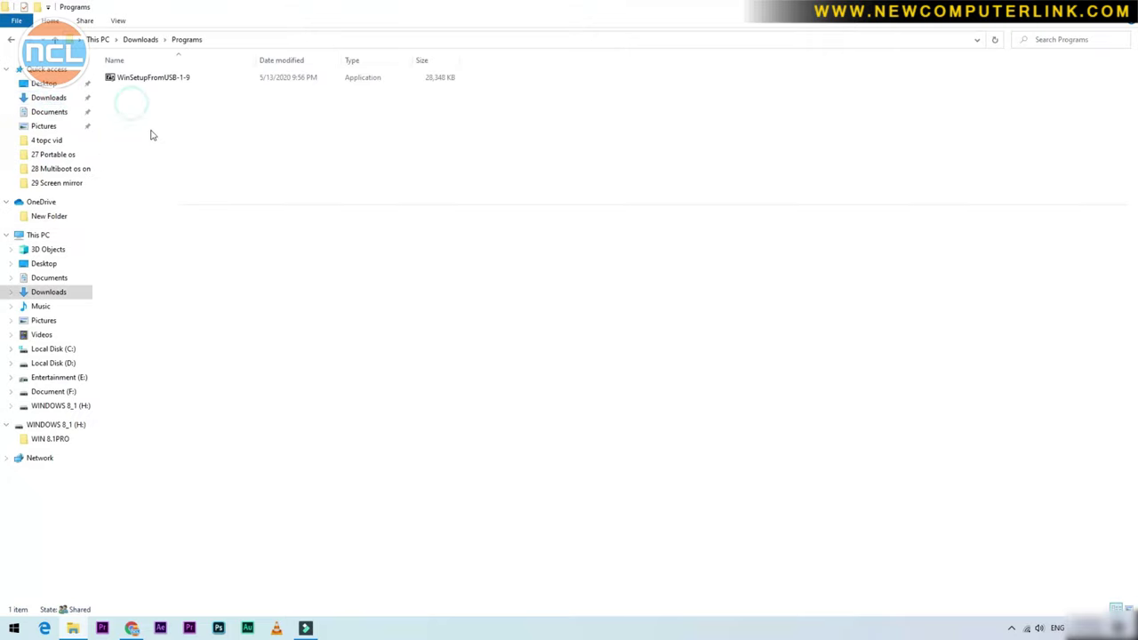
double_click(154, 81)
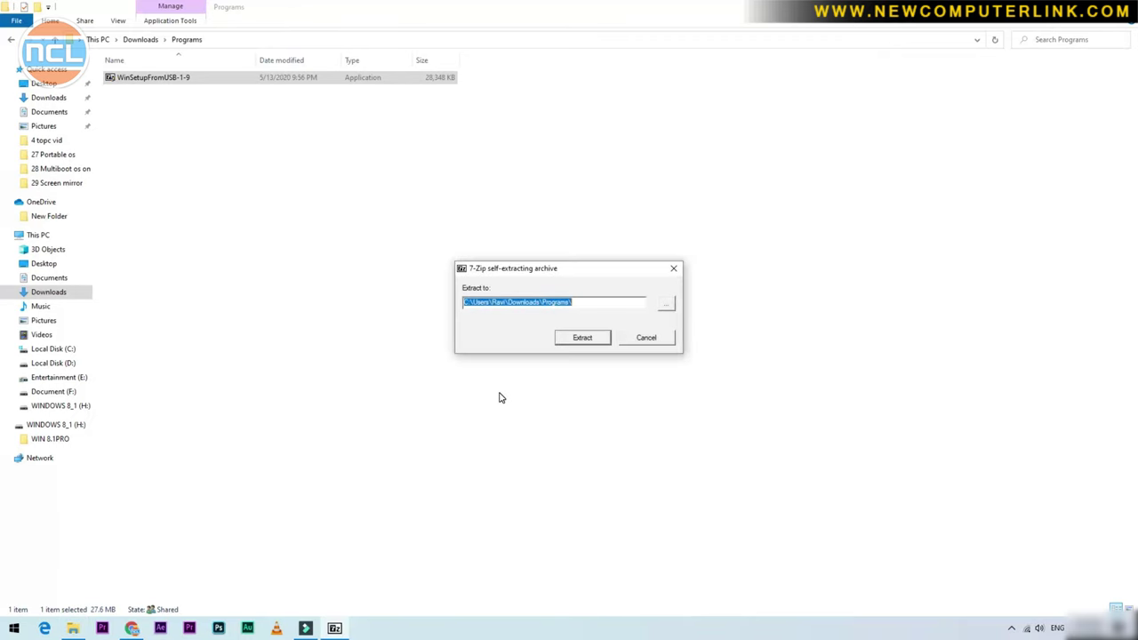
click(570, 344)
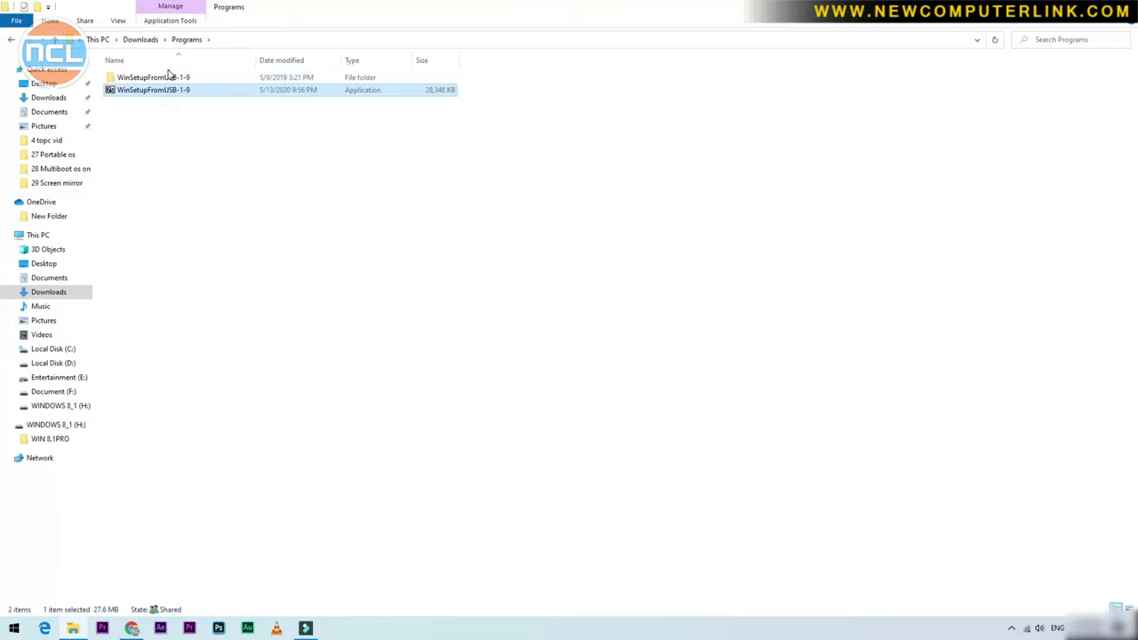
Step: Open the extracted WinSetupFromUSB-1-9 folder and check this PC's system properties
double_click(167, 79)
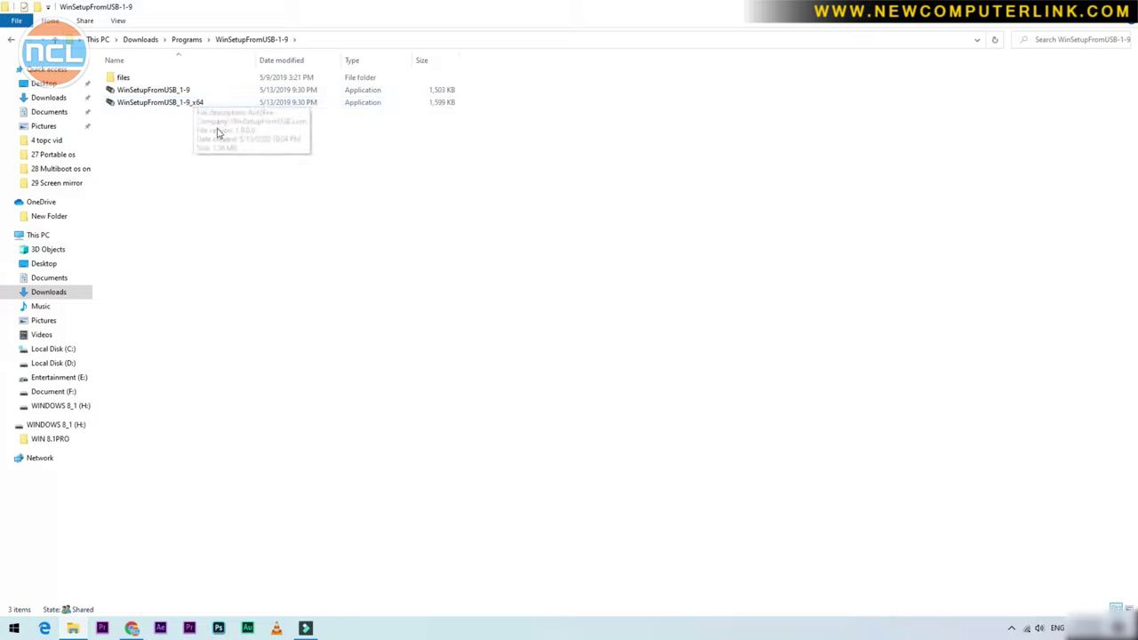
drag(216, 127, 191, 89)
click(187, 128)
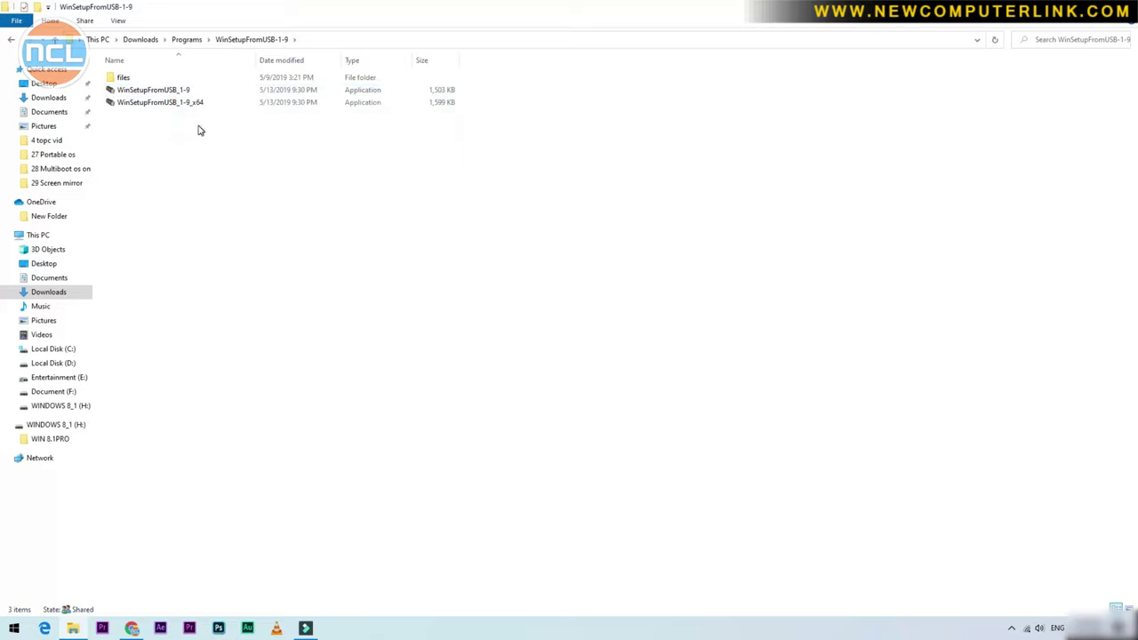
right_click(34, 235)
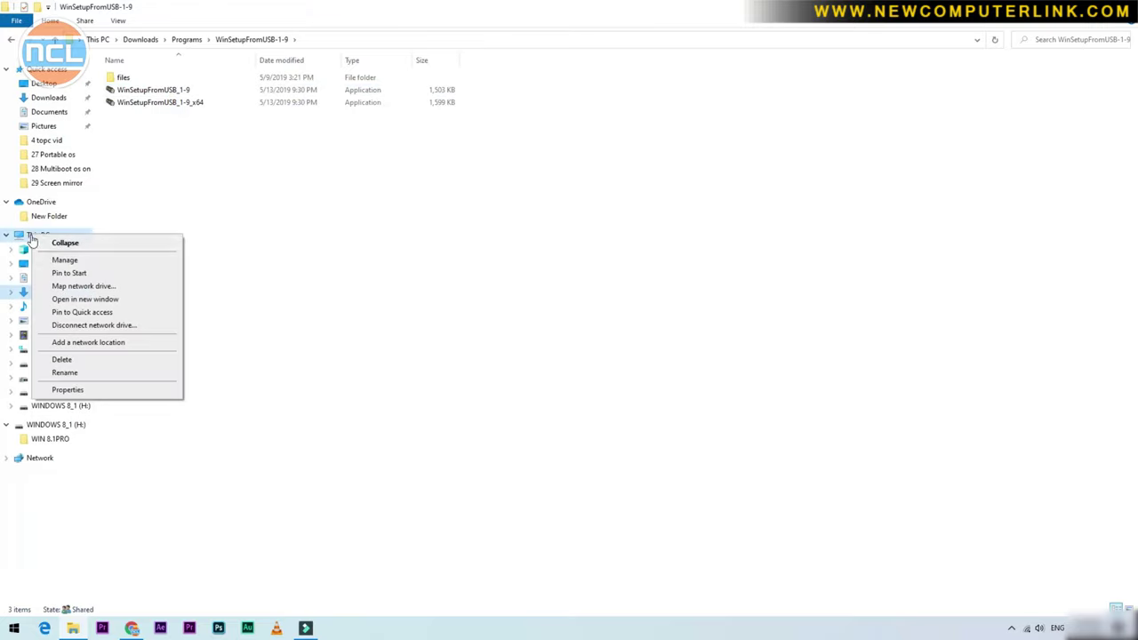
click(116, 389)
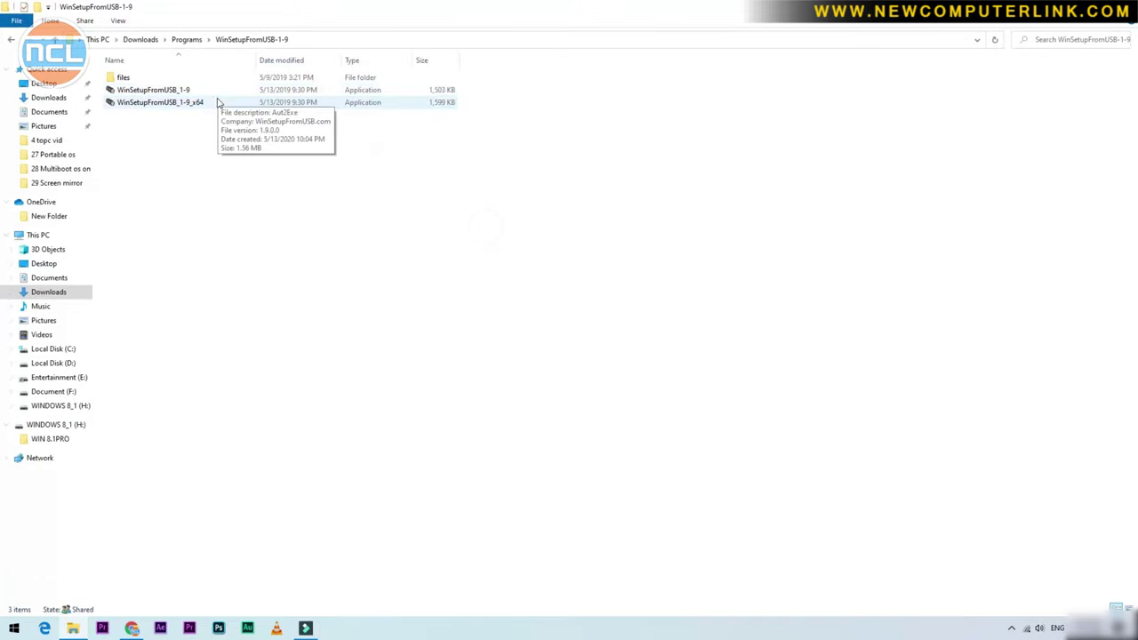
Step: Launch WinSetupFromUSB_1-9_x64 and enable auto-formatting of the SanDisk Cruzer Blade with FBinst as FAT32
click(217, 103)
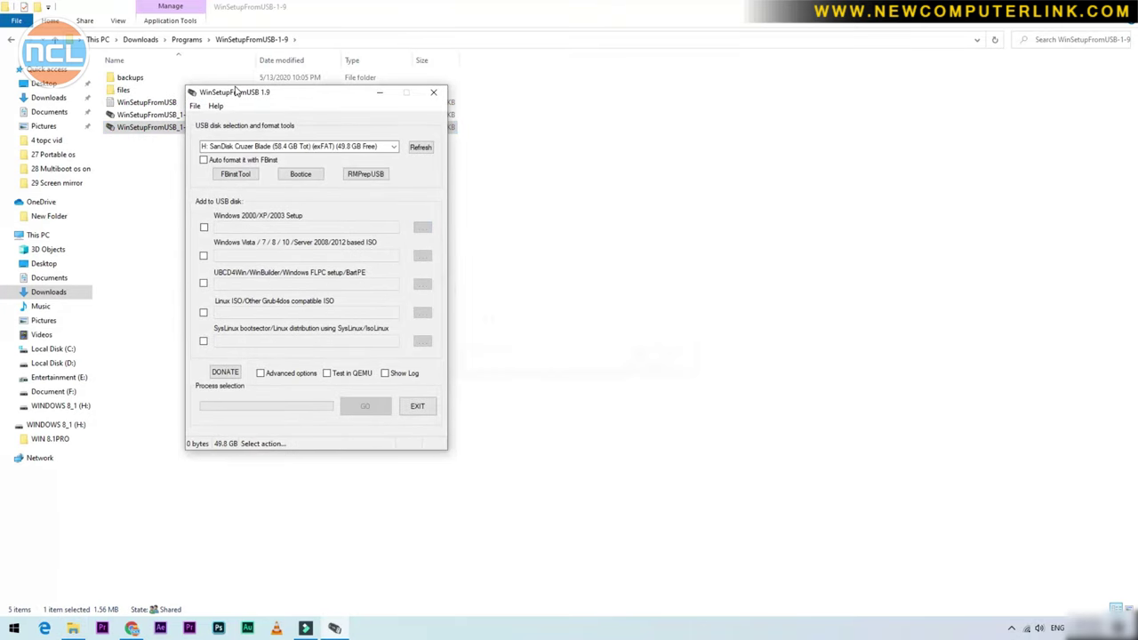
drag(235, 91, 495, 153)
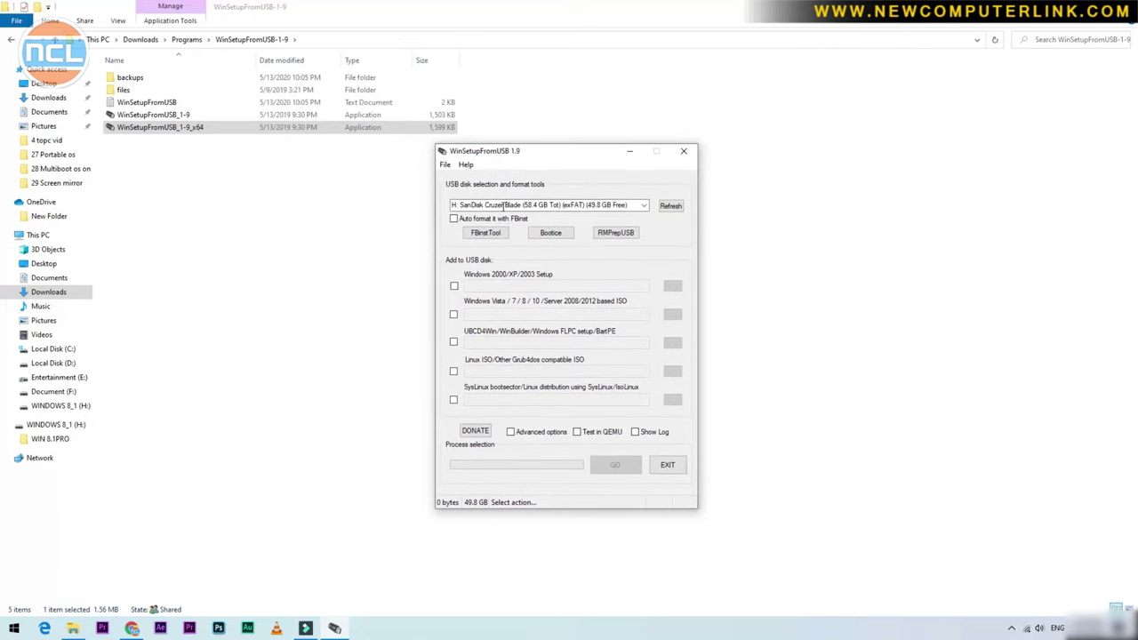
click(523, 161)
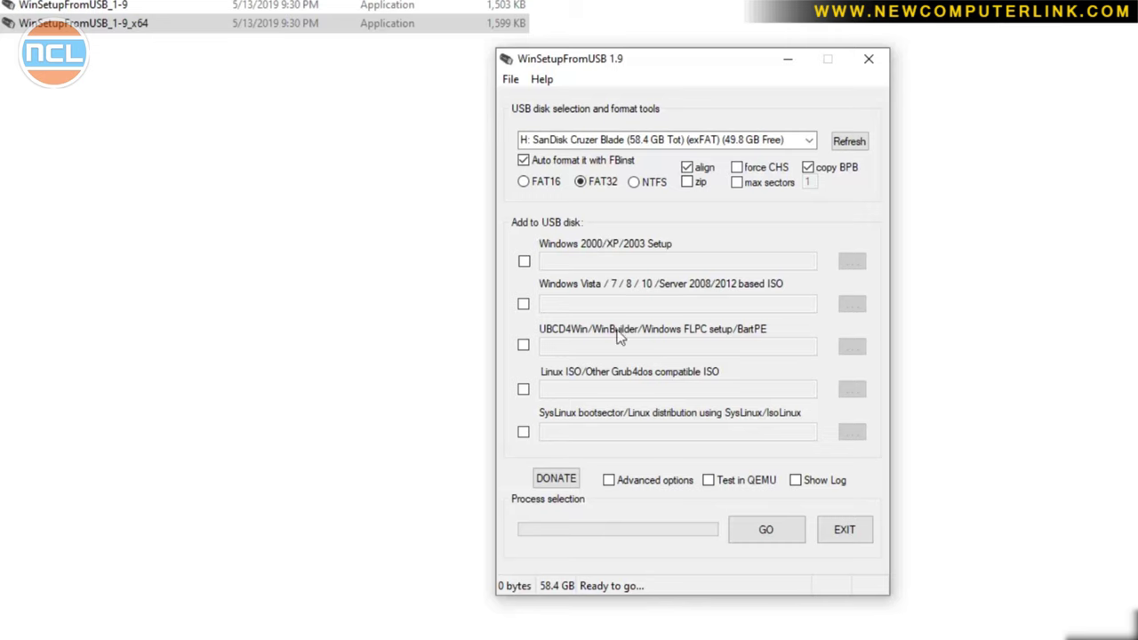
Step: Enable custom menu names for the Vista/7/8/Server source in the advanced options
click(649, 483)
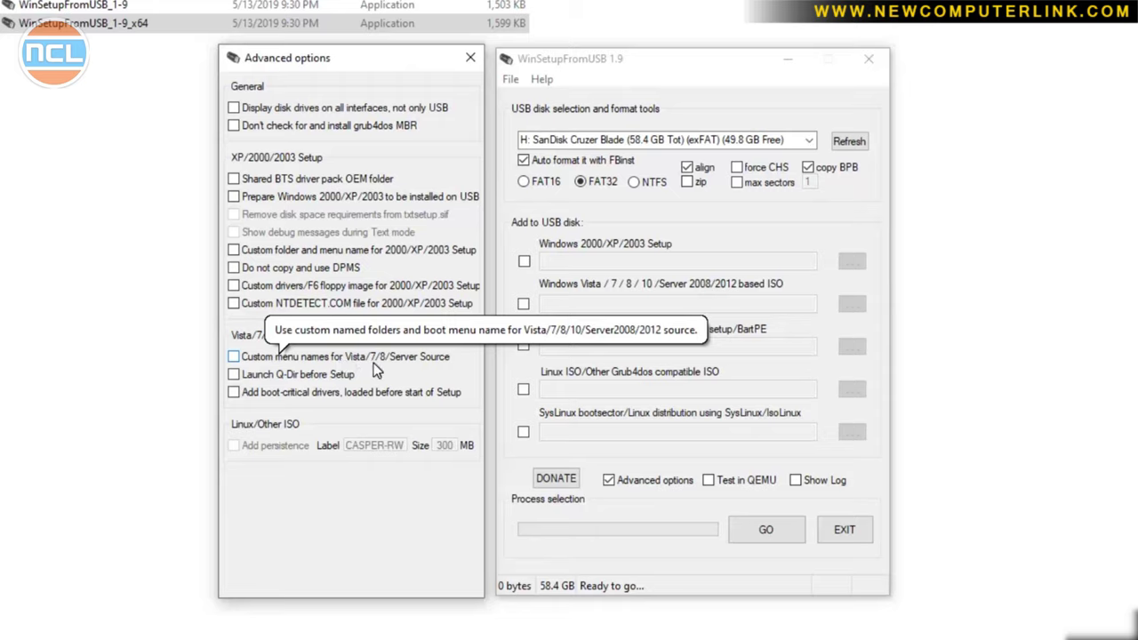
click(250, 363)
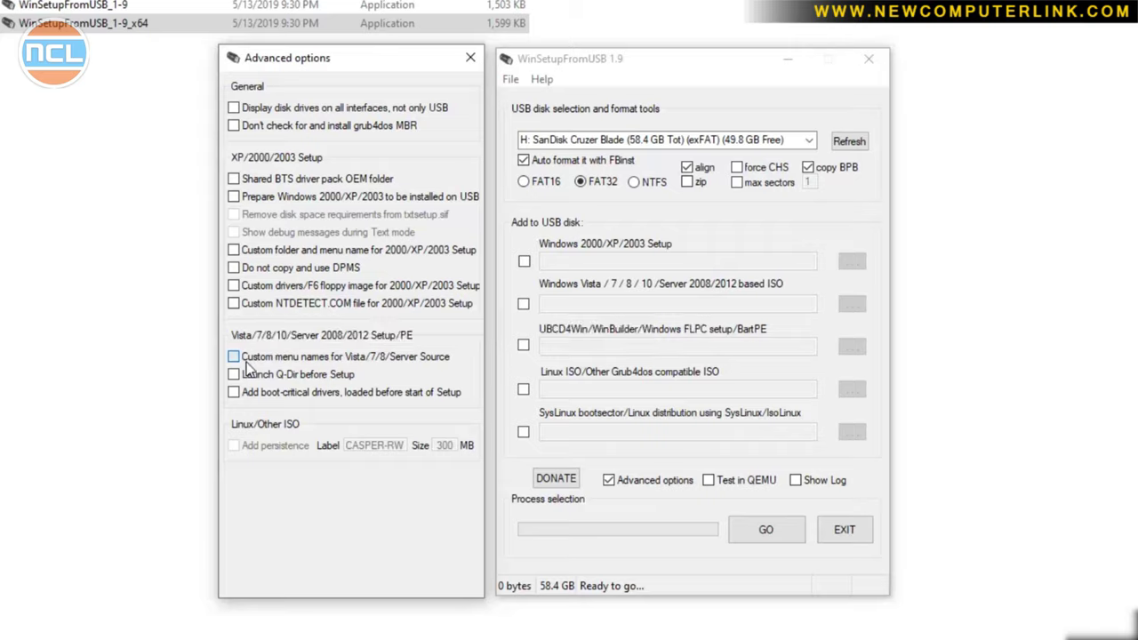
click(469, 58)
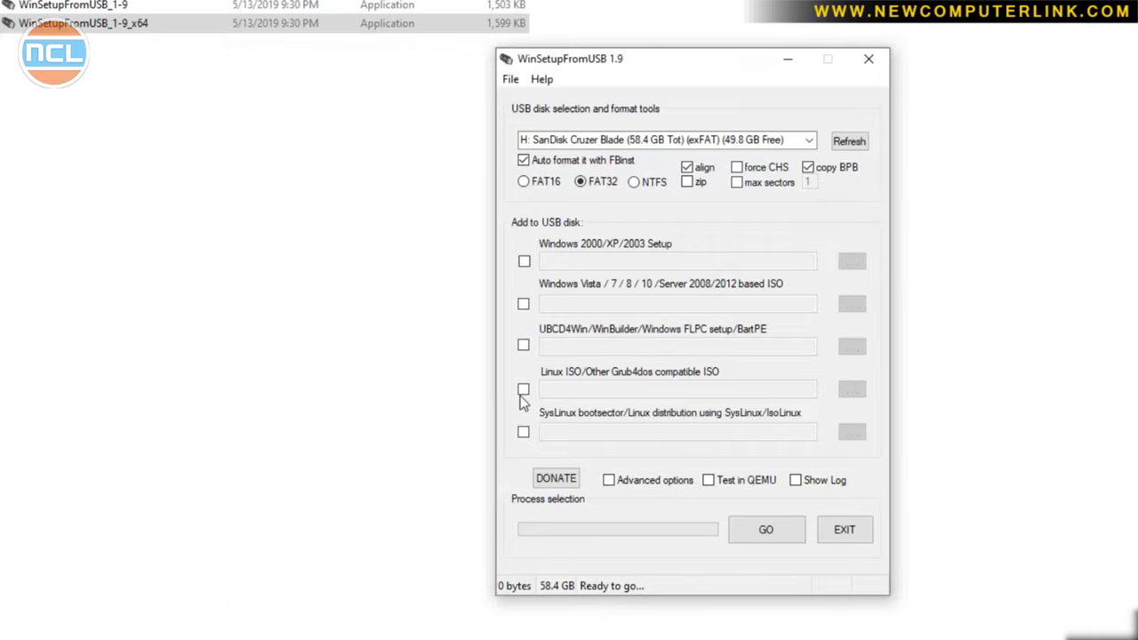
Step: Add the Windows 7 (AIO) (Full-Activated) ISO from Desktop\Operating System\Windows 7 as the Windows Vista/7/8/10 source
click(524, 304)
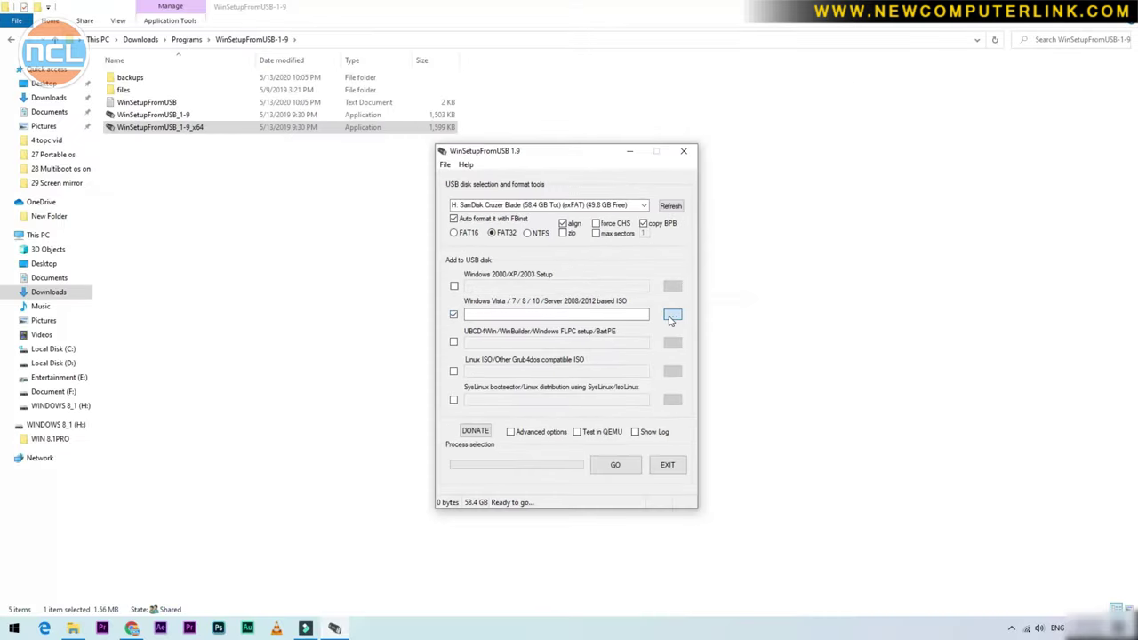
click(671, 317)
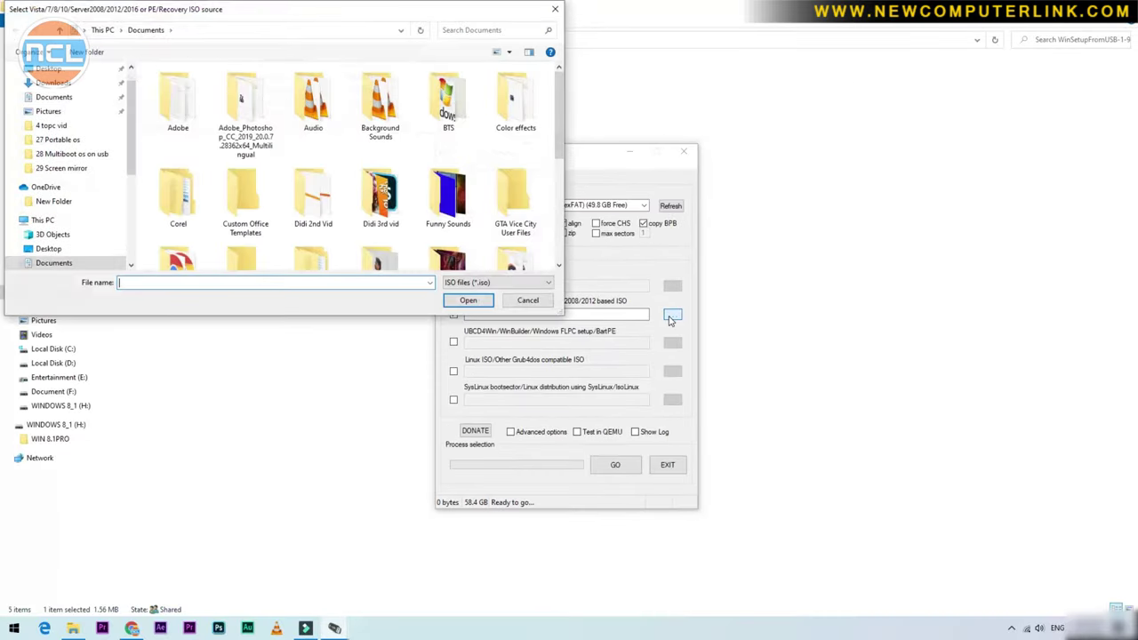
click(89, 68)
double_click(316, 103)
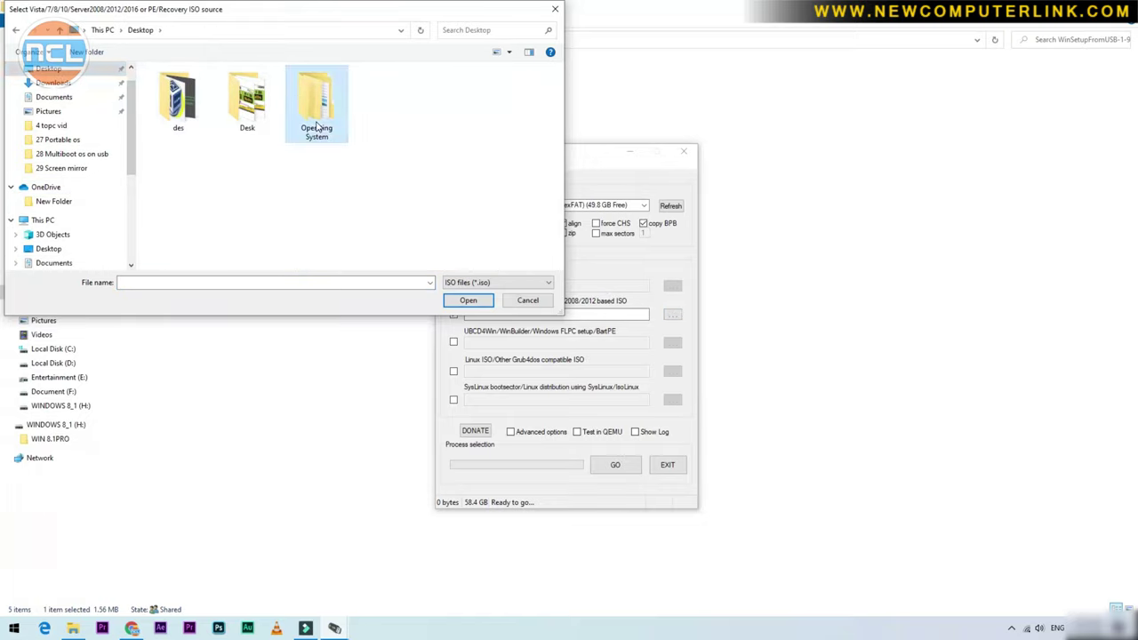
double_click(187, 112)
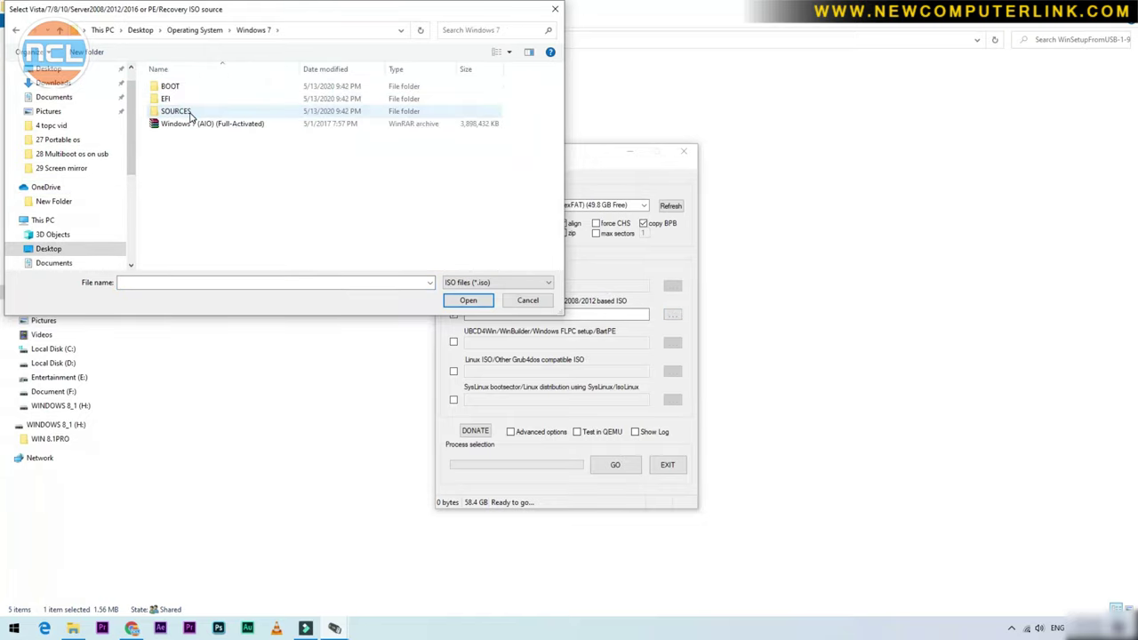
click(184, 129)
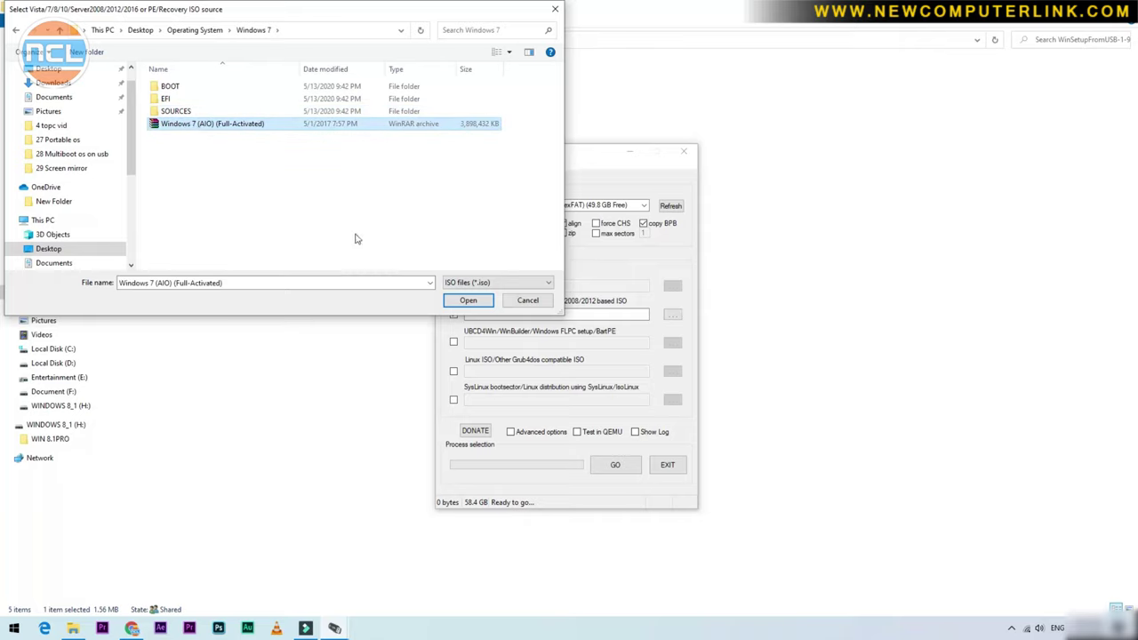
click(462, 306)
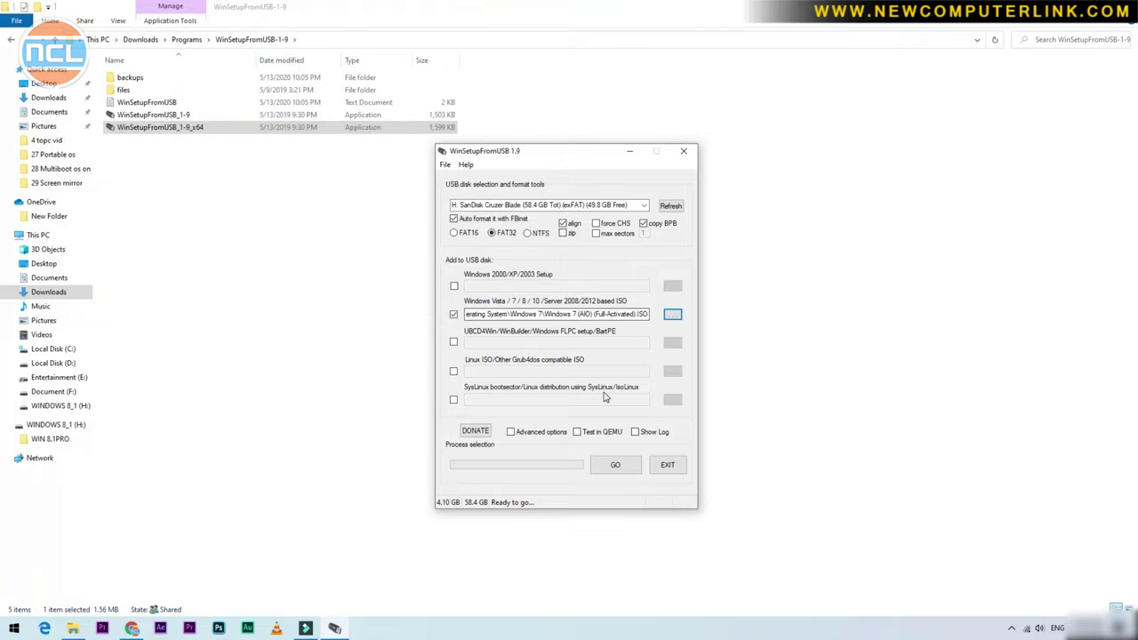
Step: Start writing to the SanDisk Cruzer Blade and approve erasing, repartitioning and reformatting it
click(767, 530)
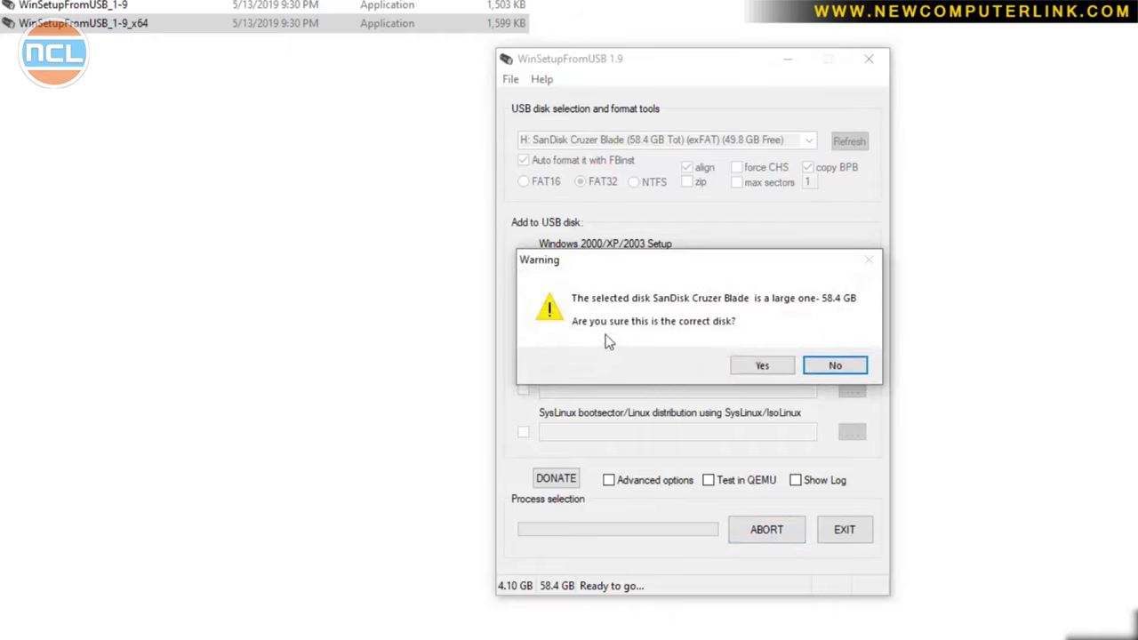
click(765, 369)
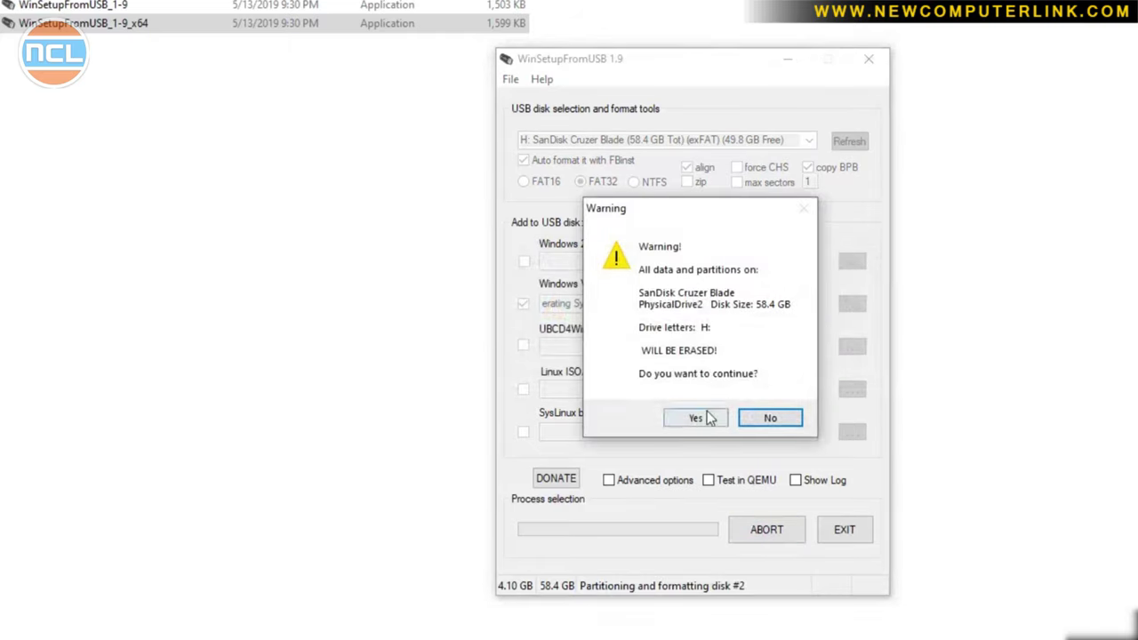
click(708, 418)
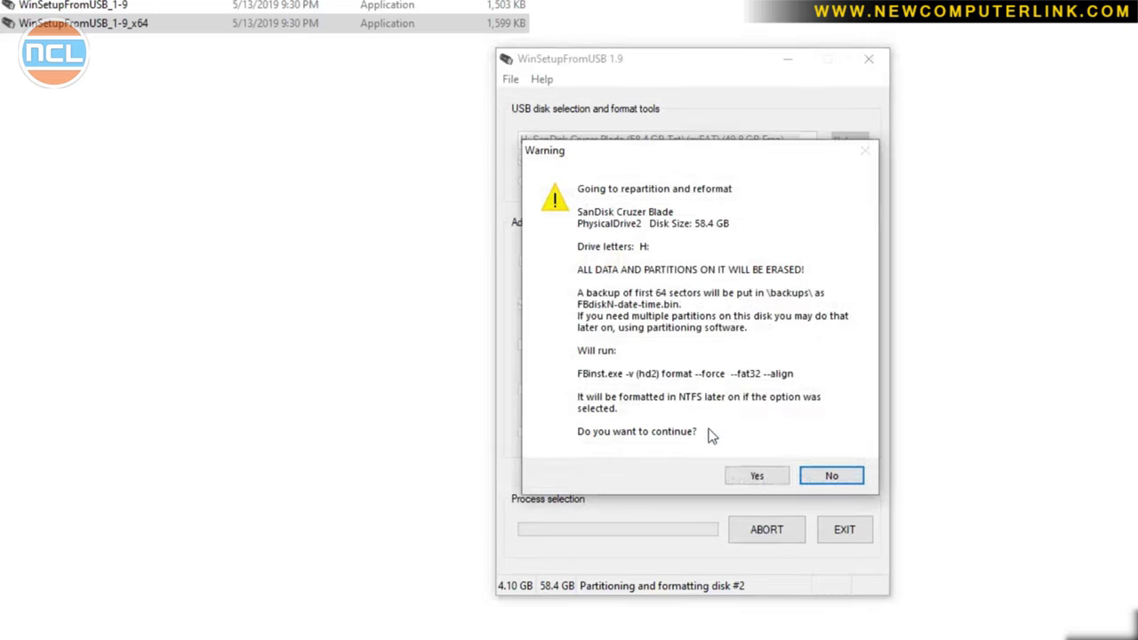
click(766, 475)
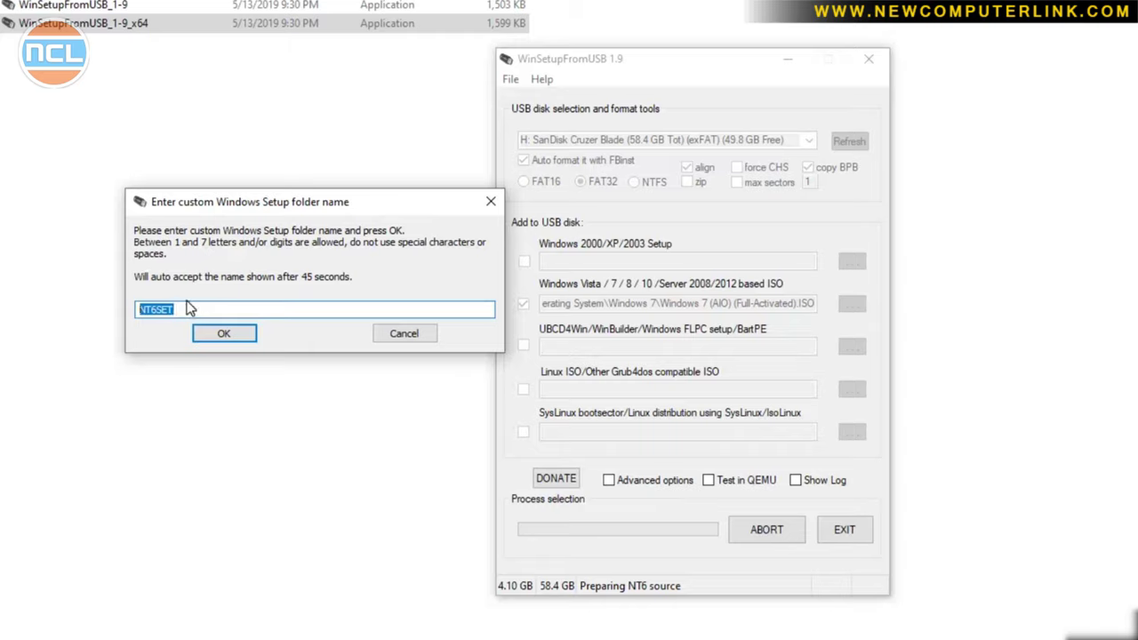
Step: Name the Windows Setup folder windows and its boot menu entry Windows-7, and acknowledge the finished job
text(windows)
click(227, 334)
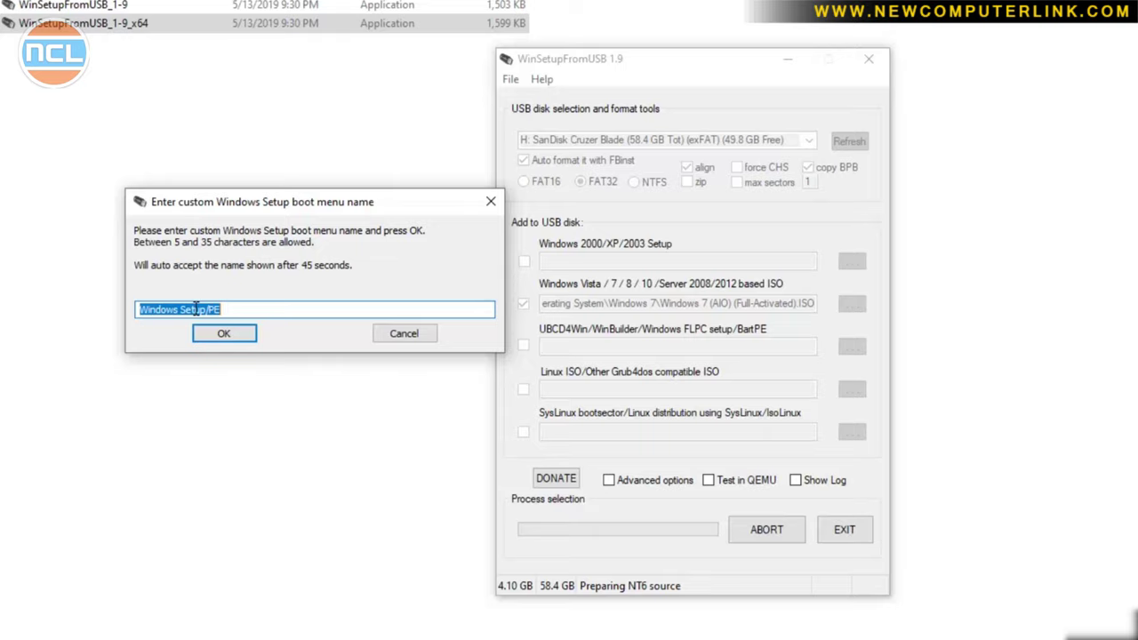
text(Windows-7)
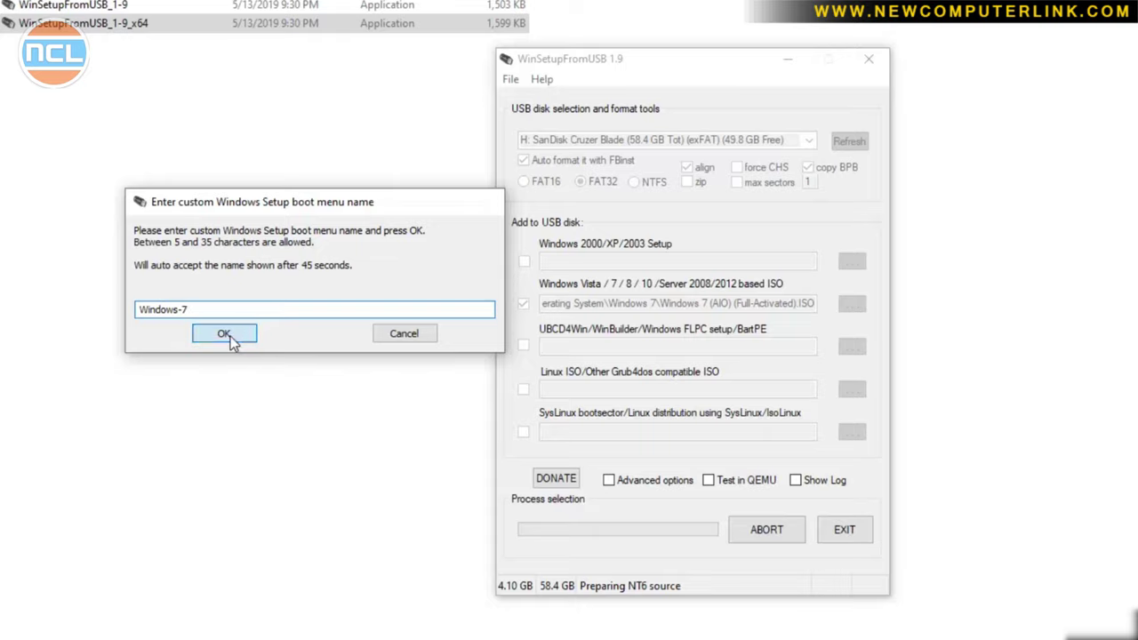
click(230, 336)
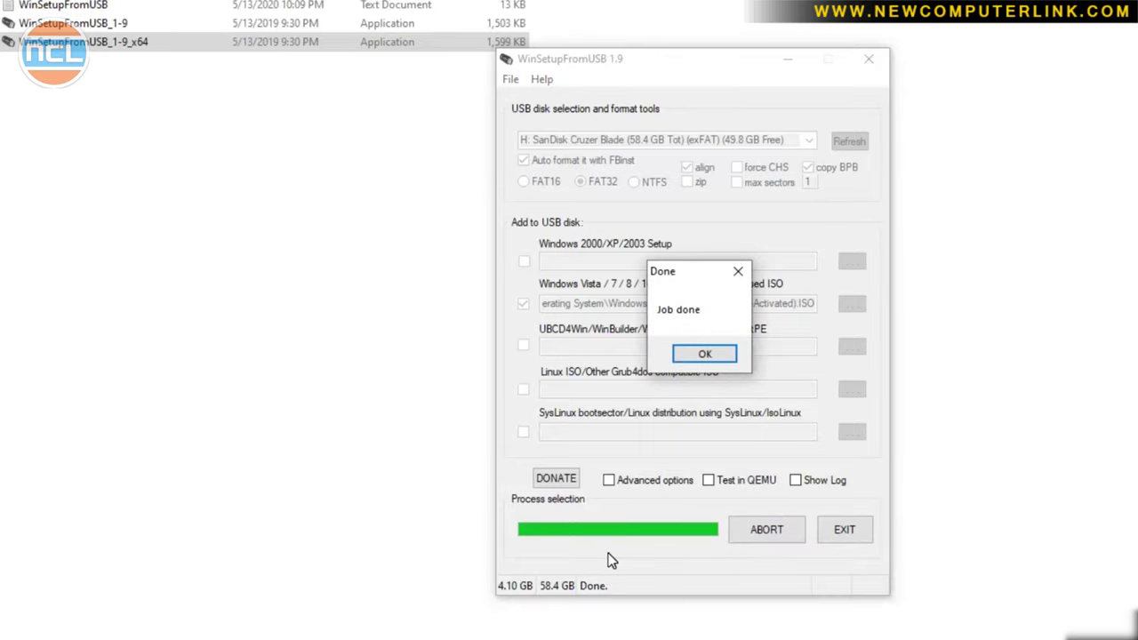
click(704, 356)
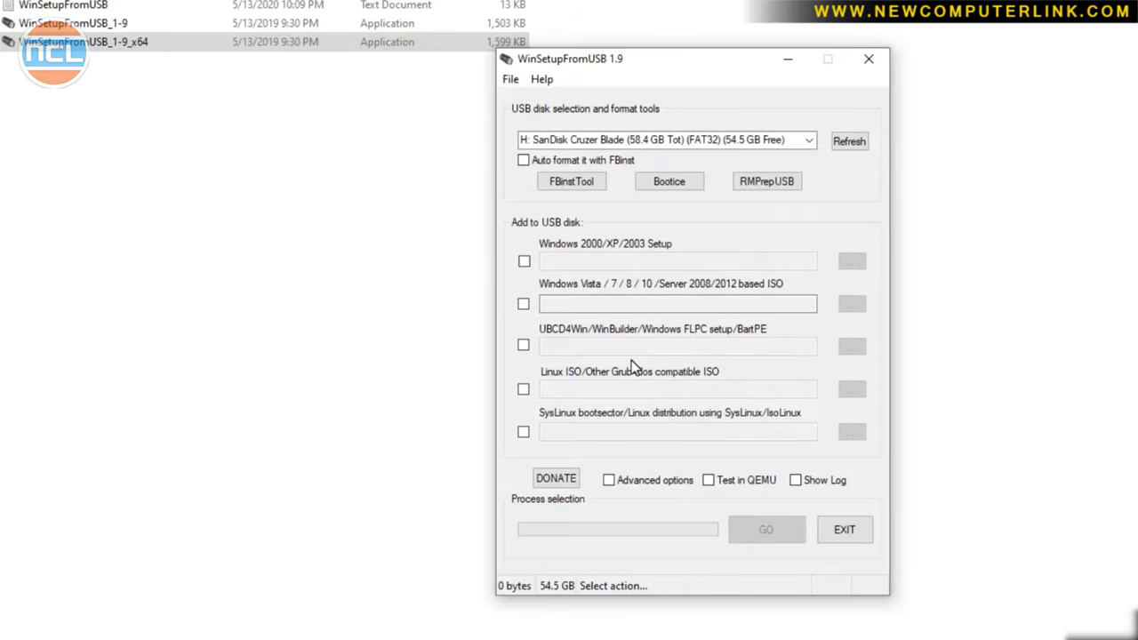
Step: Add the _Getintopc.com_W81PRO.X64_3in1.en-US.AUG2019 ISO from Operating System\WIN 8.1PRO as the Windows Vista/7/8/10 source
click(521, 306)
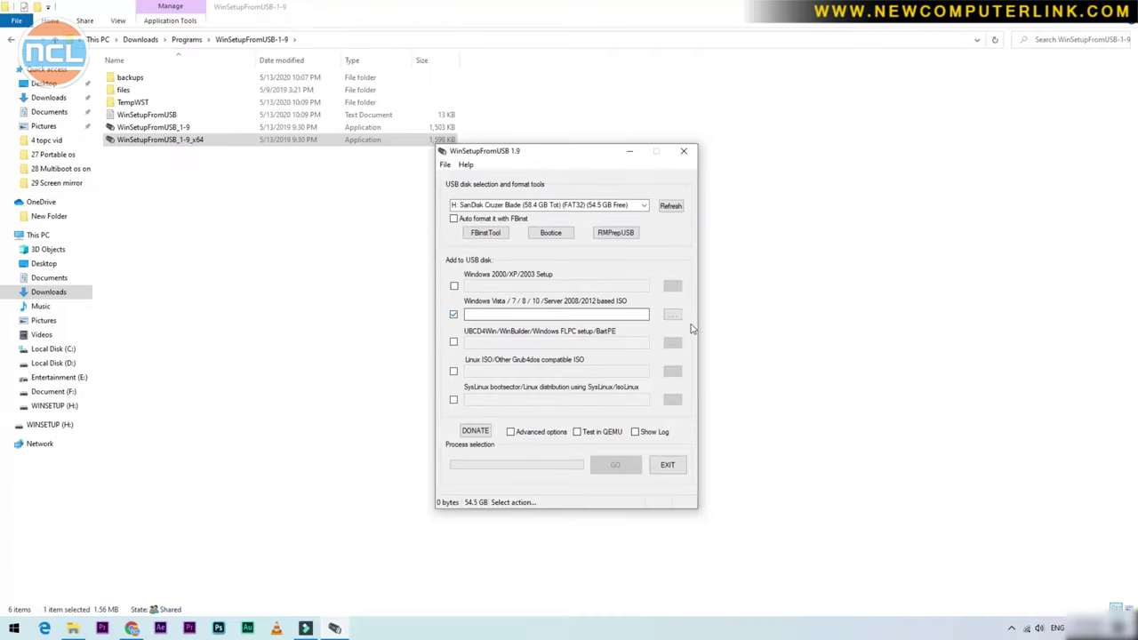
click(672, 316)
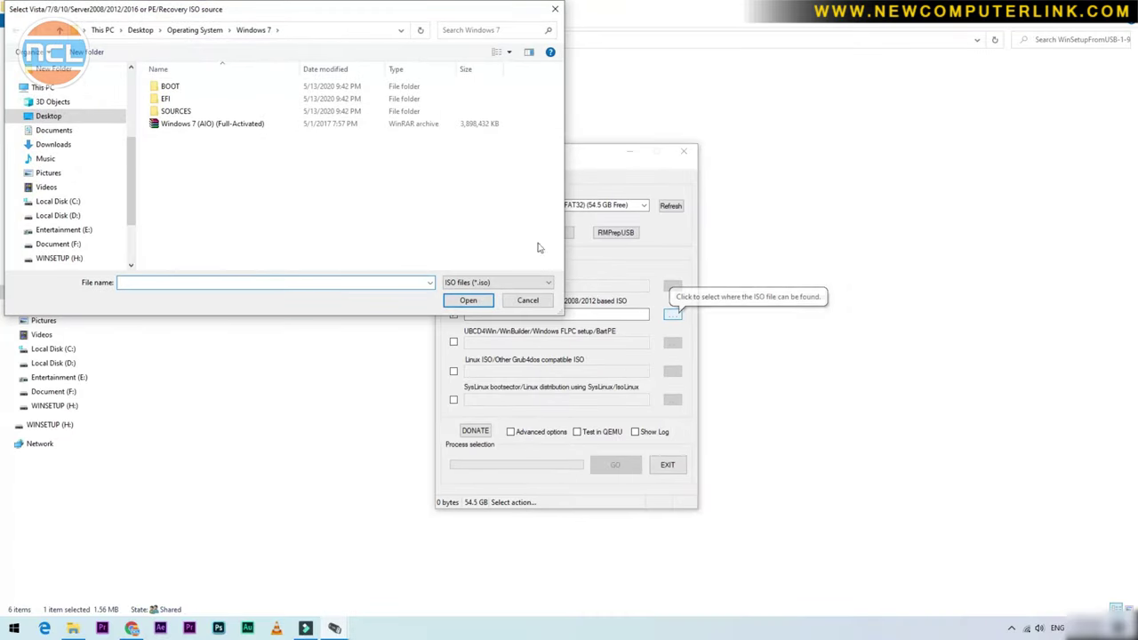
key(alt+Up)
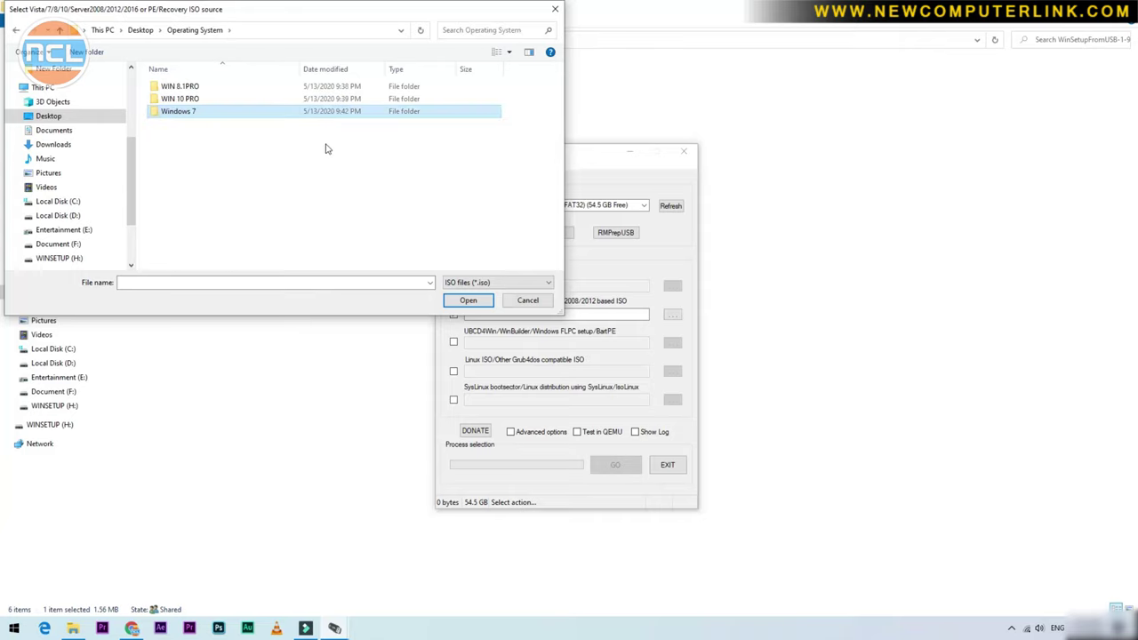
double_click(254, 89)
click(254, 91)
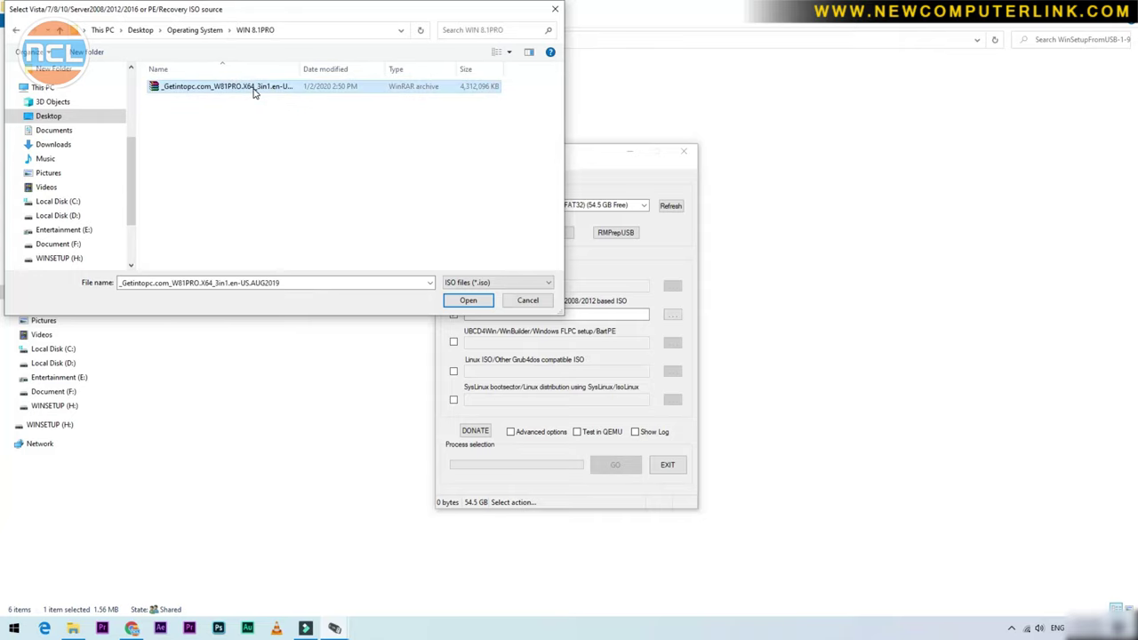
double_click(254, 89)
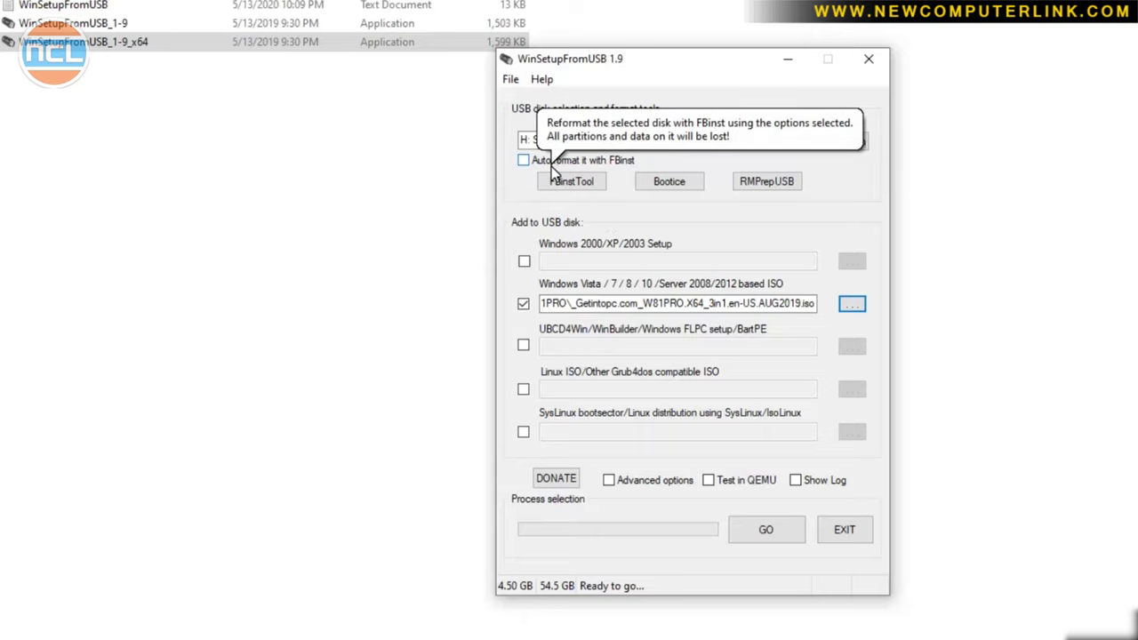
Step: Enable custom menu names for the Vista/7/8/Server source in the advanced options for the Windows 8.1 ISO
click(637, 485)
click(270, 357)
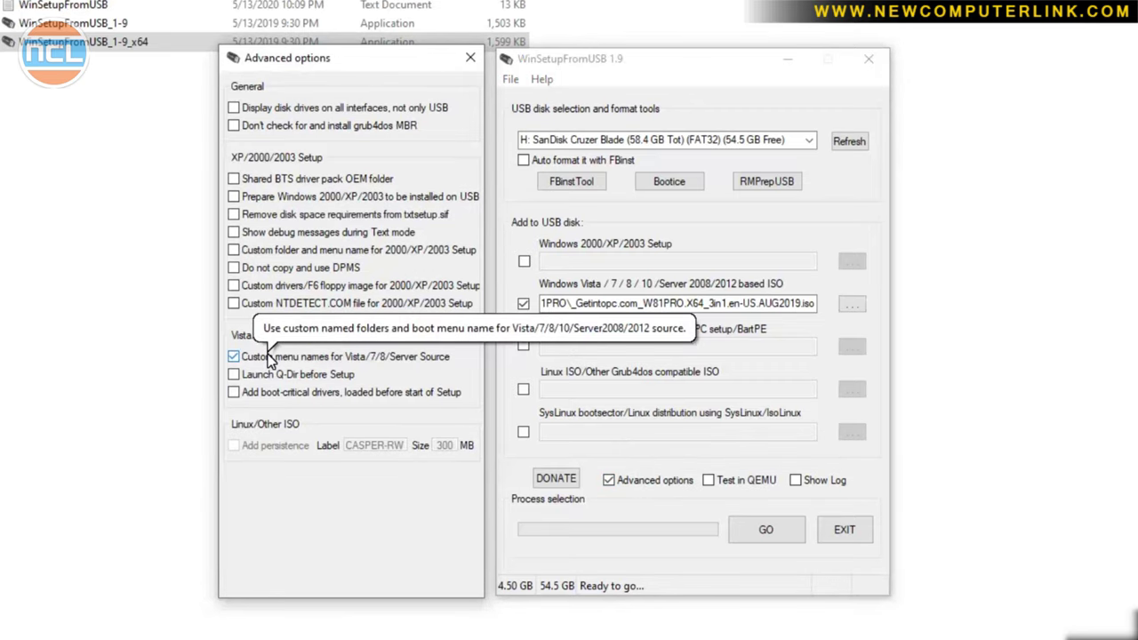
click(471, 64)
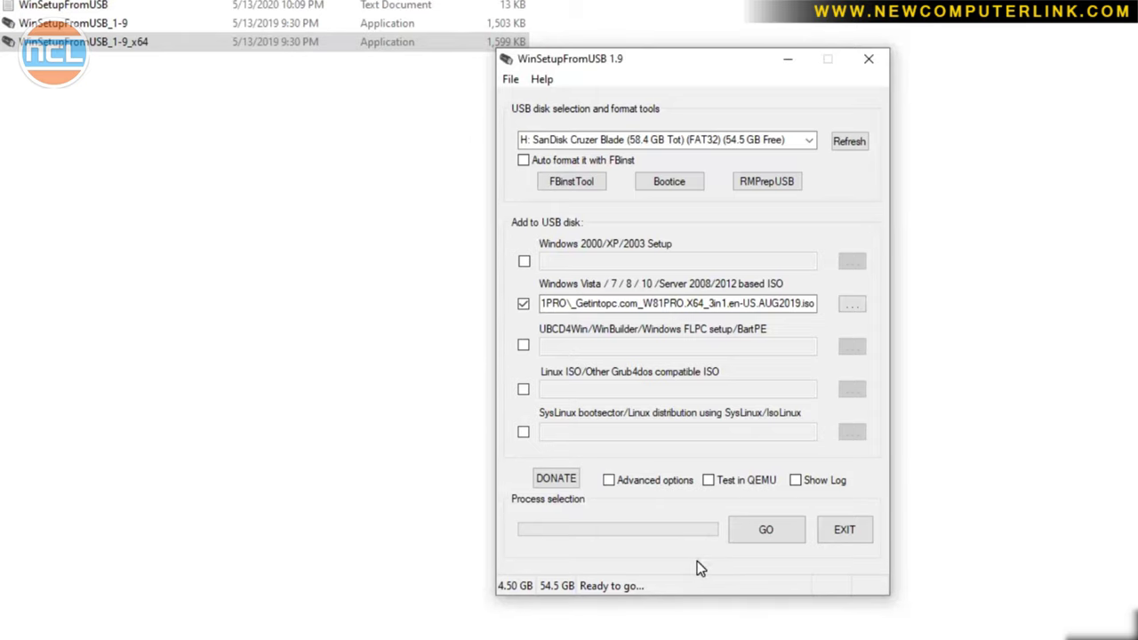
Step: Write the Windows 8.1 source to the SanDisk Cruzer Blade with setup folder Wondows and boot menu name Windows 8.1, and acknowledge the finished job
click(765, 531)
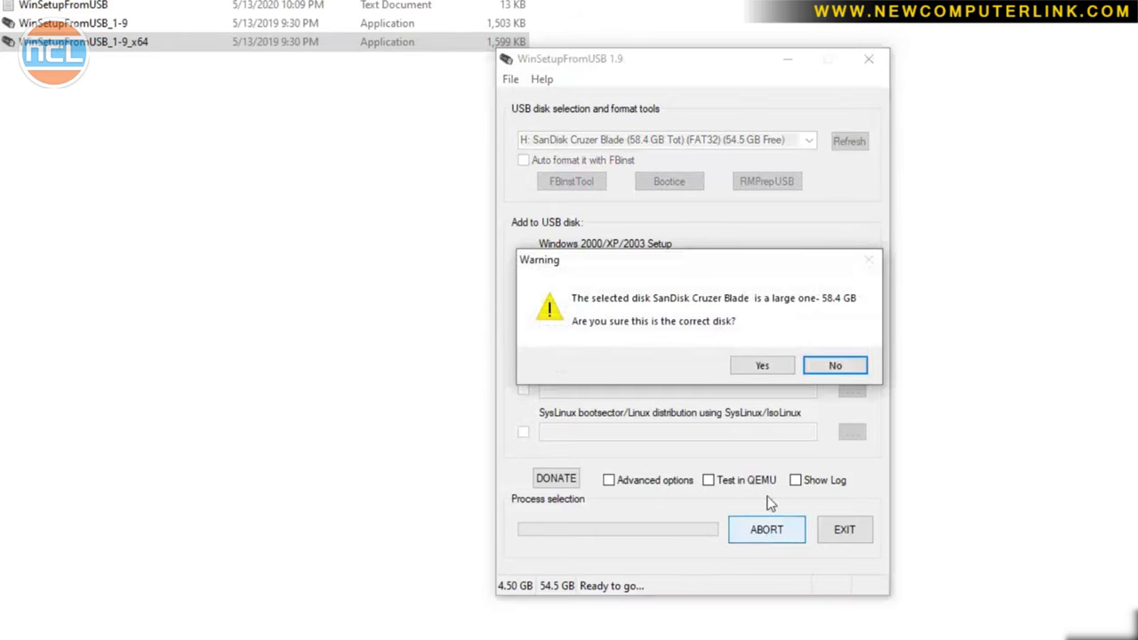
click(759, 364)
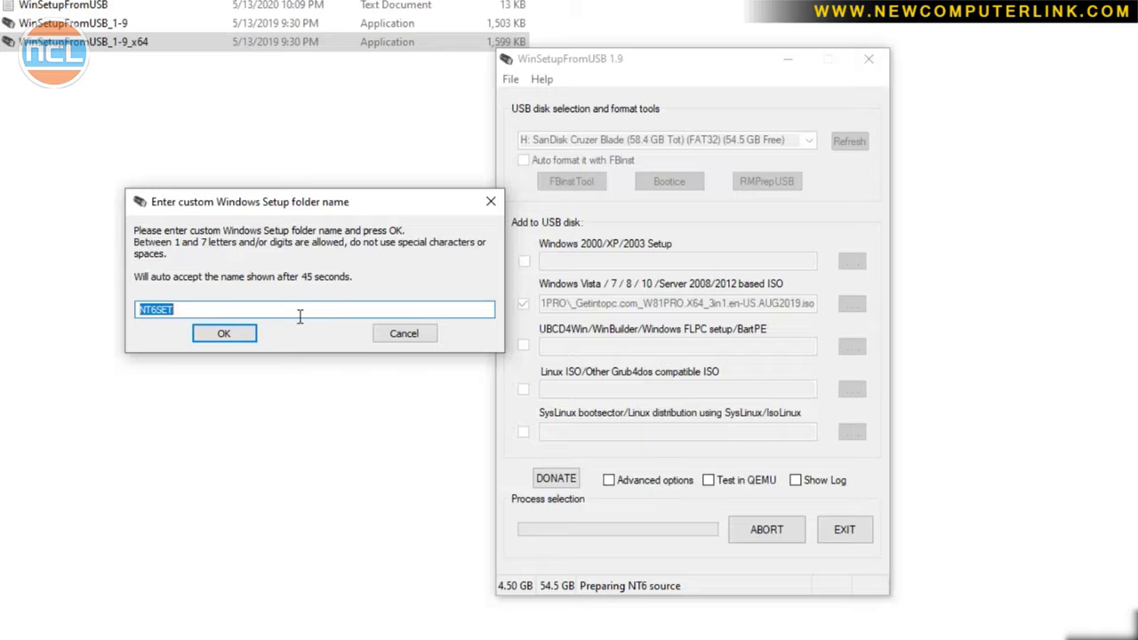
text(Wondows)
key(Return)
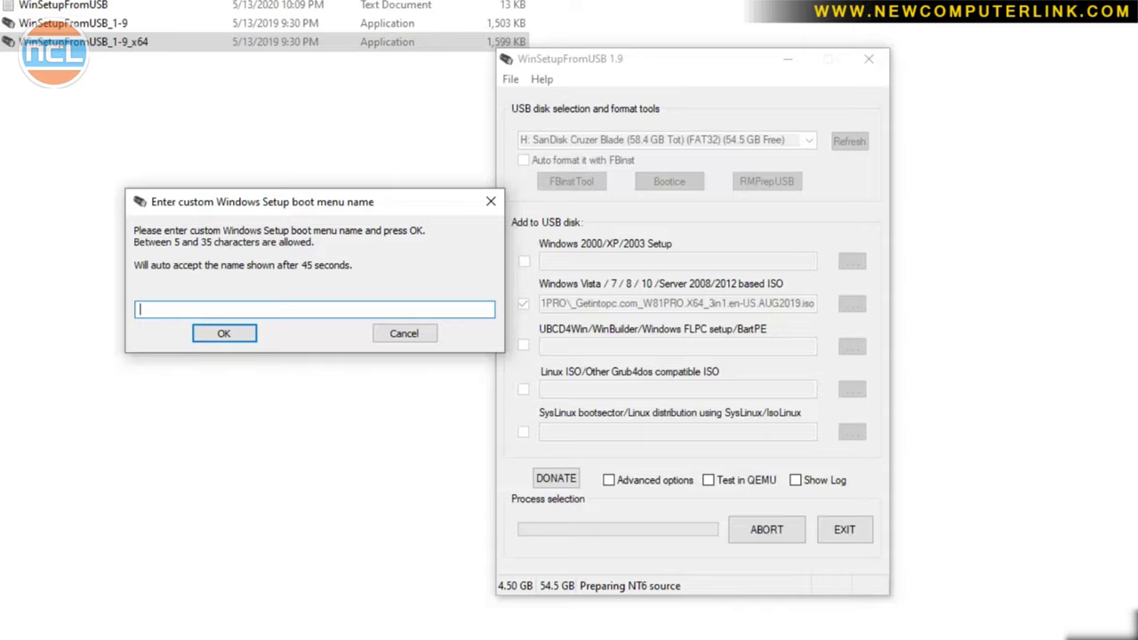
text(Windows 8.1)
click(230, 337)
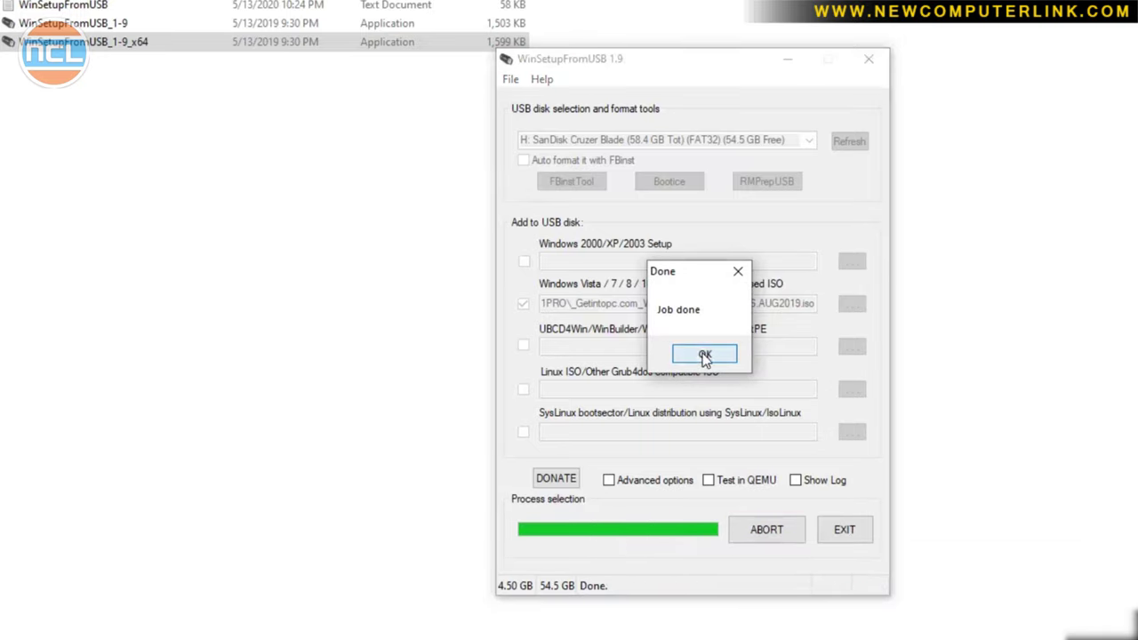
click(704, 354)
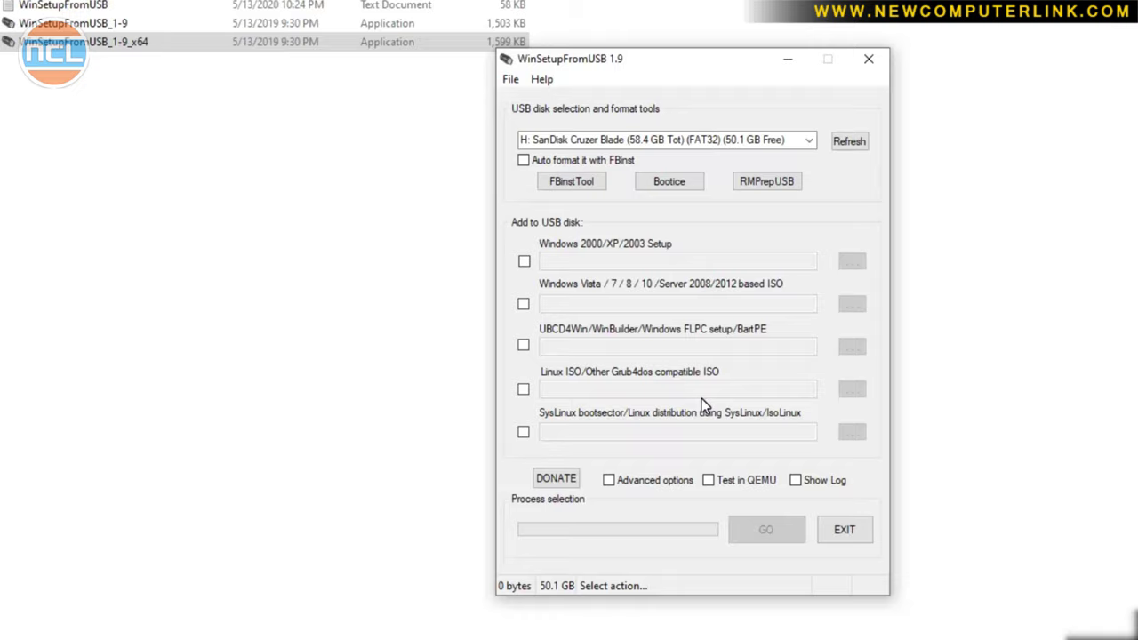
Step: Add the Windows 10 Pro x64 En-US Activated ISO from Operating System\WIN 10 PRO as the Windows Vista/7/8/10 source
click(523, 304)
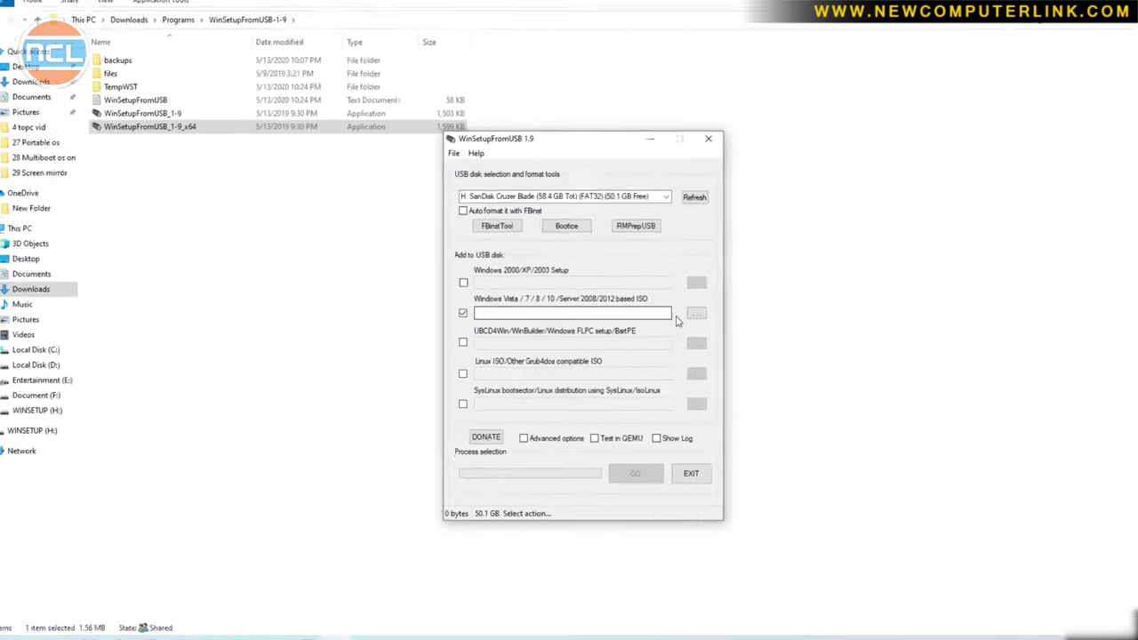
click(695, 313)
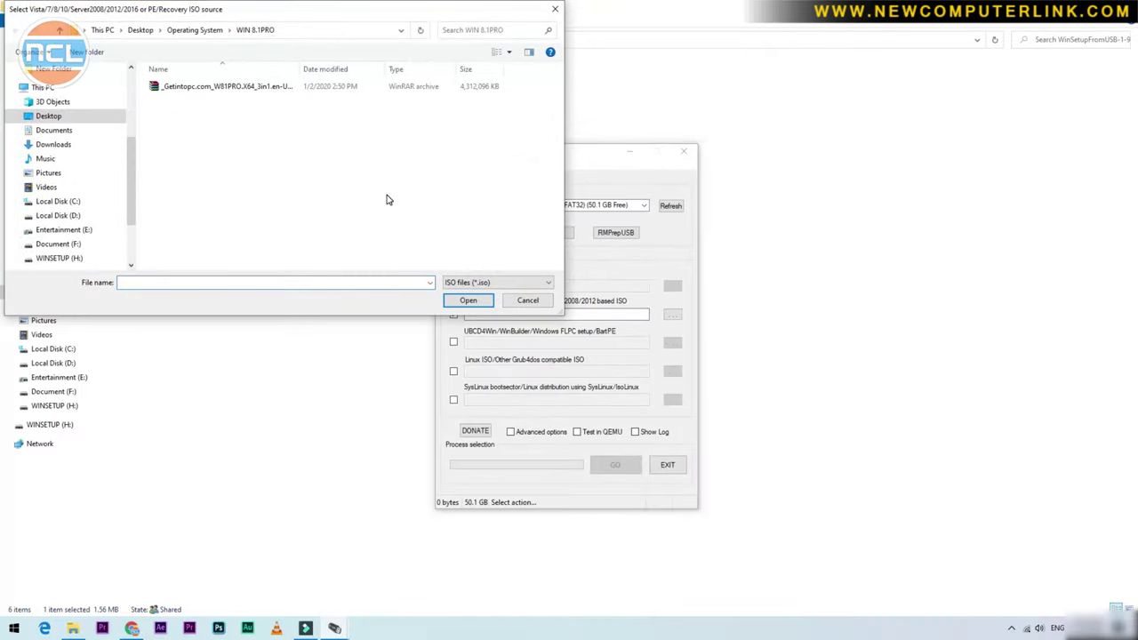
key(alt+Up)
double_click(192, 98)
double_click(197, 89)
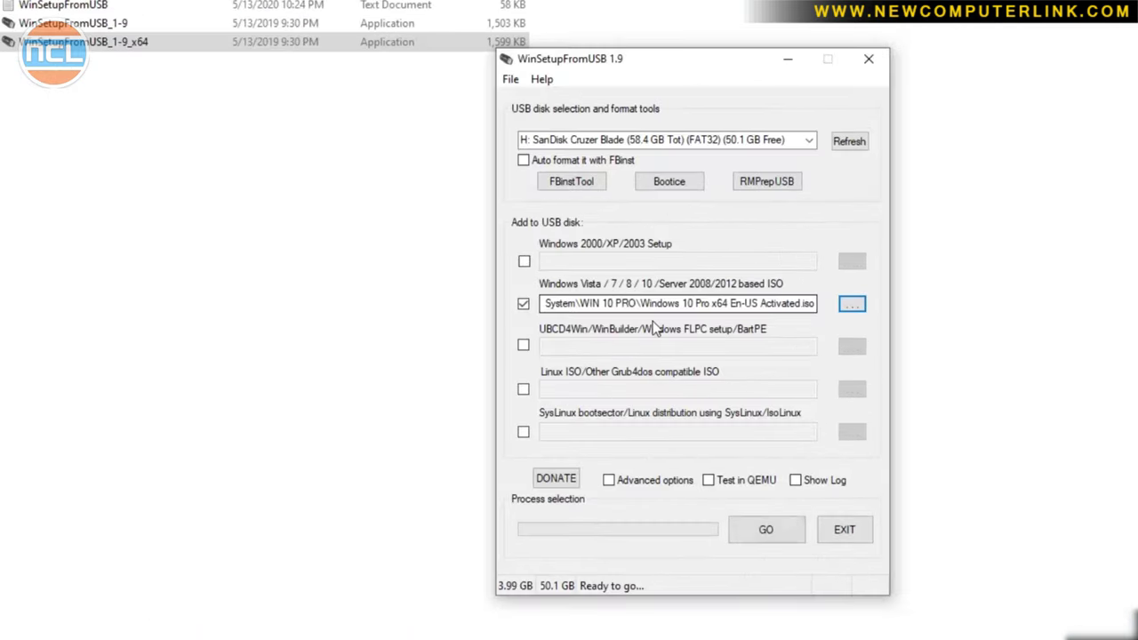
Step: Enable custom menu names for the Vista/7/8/Server source in the advanced options for the Windows 10 ISO
click(652, 488)
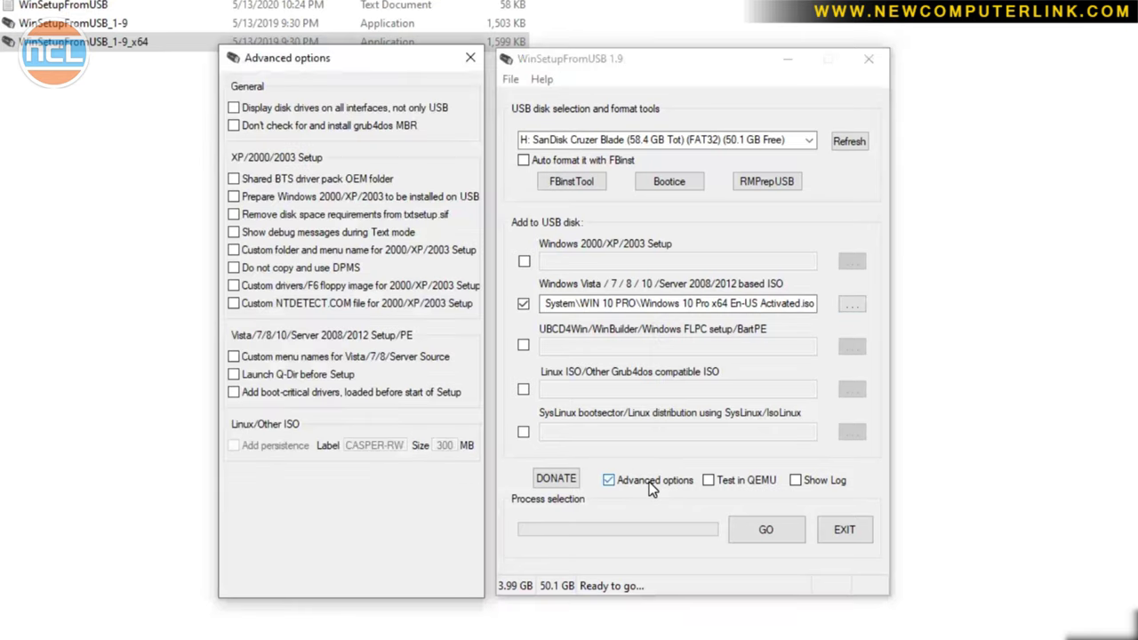
click(262, 355)
click(472, 56)
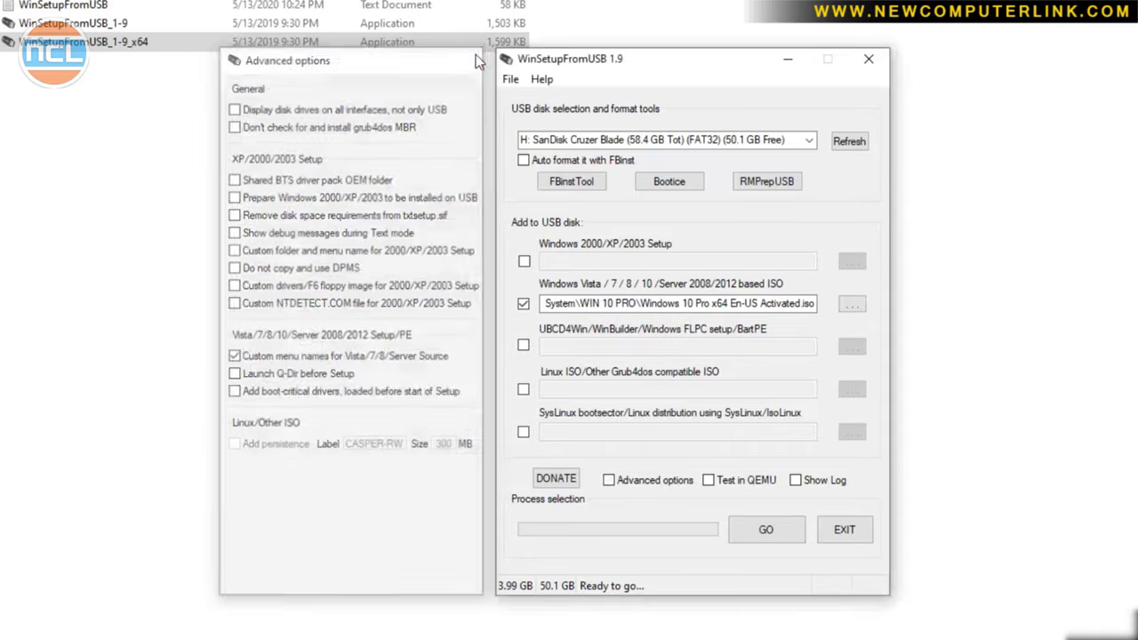
Step: Write the Windows 10 source to the SanDisk Cruzer Blade with setup folder win10 and boot menu name Windows 10, and acknowledge the finished job
click(760, 528)
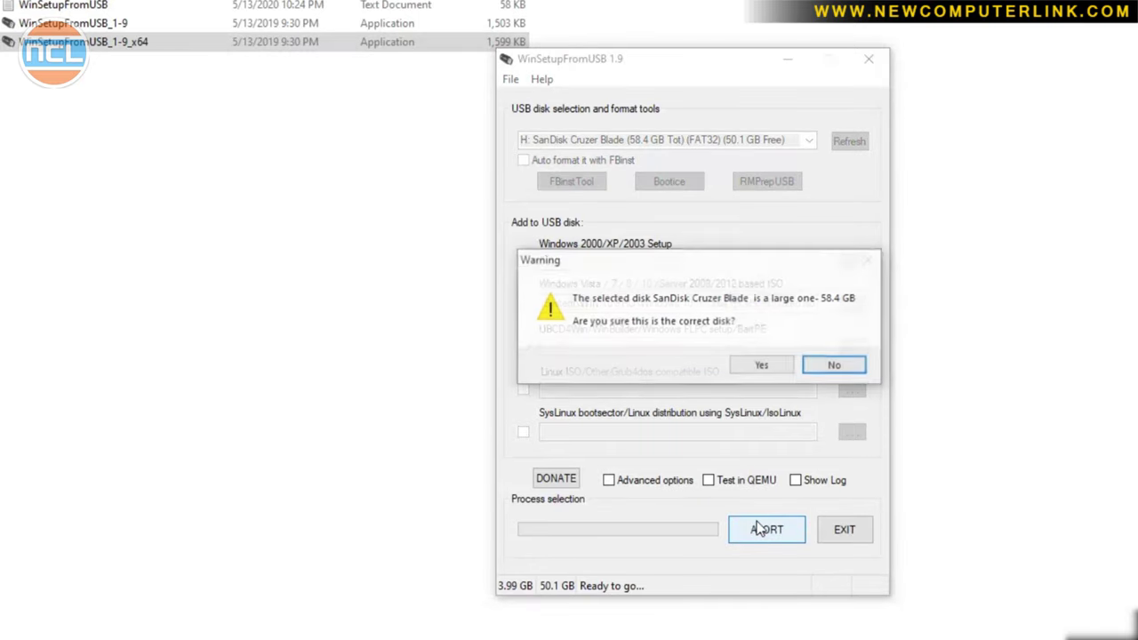
click(759, 366)
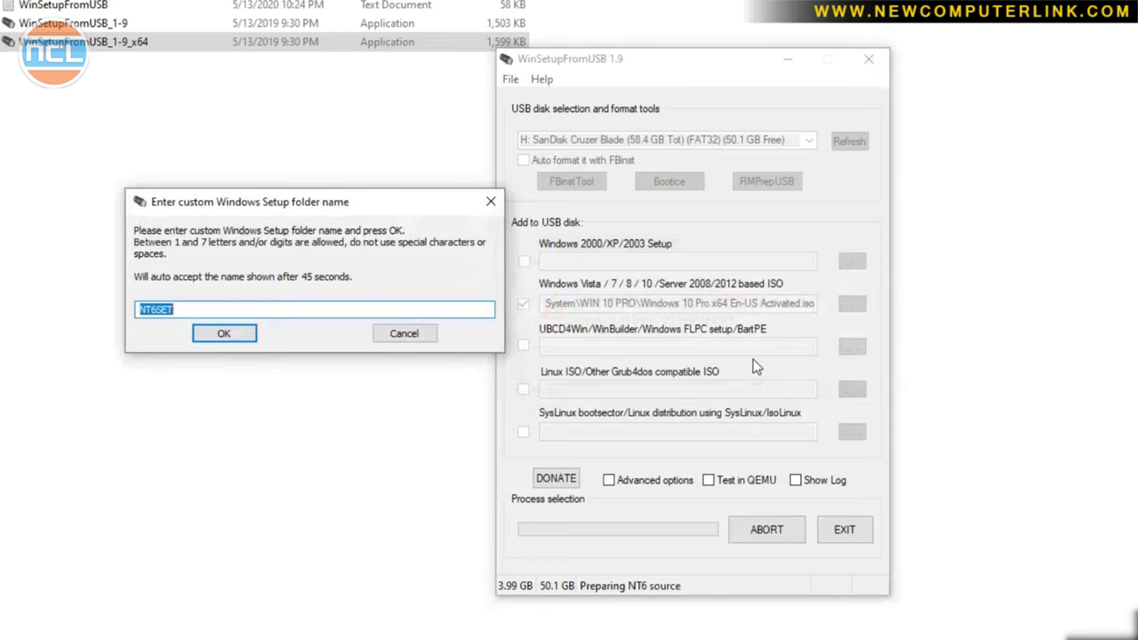
text(win10)
key(Return)
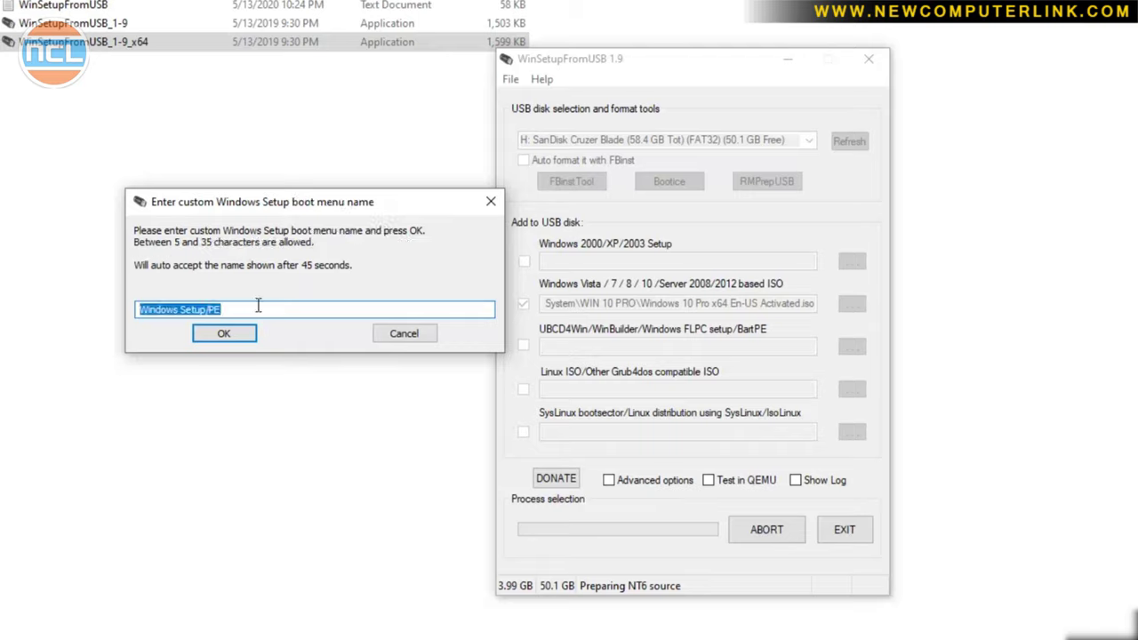
text(Windows)
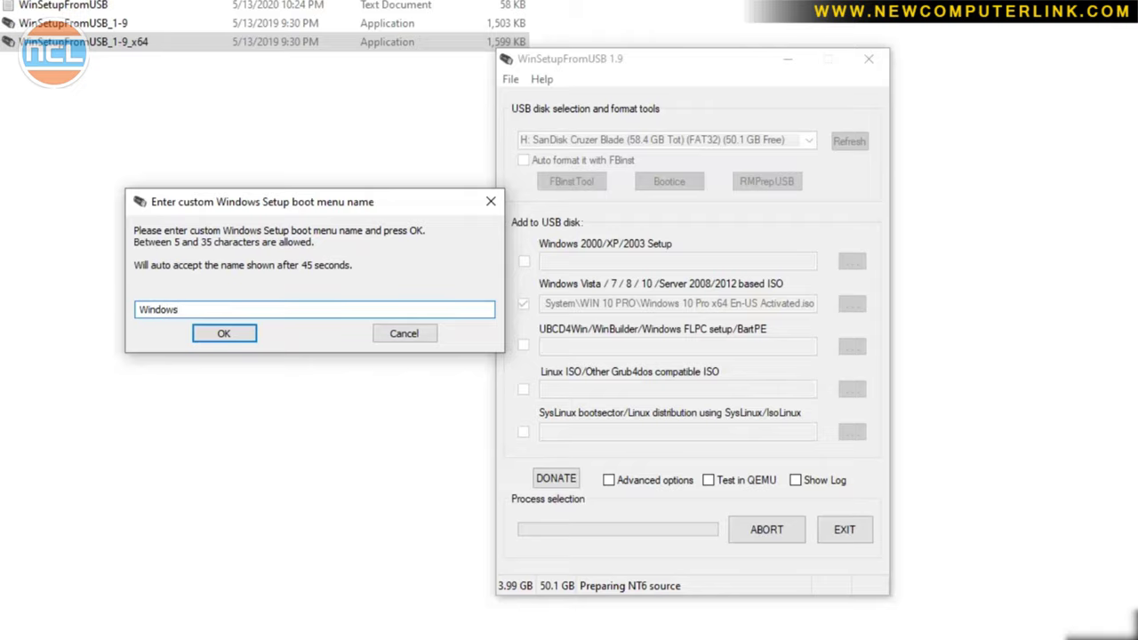
text( 10)
click(236, 337)
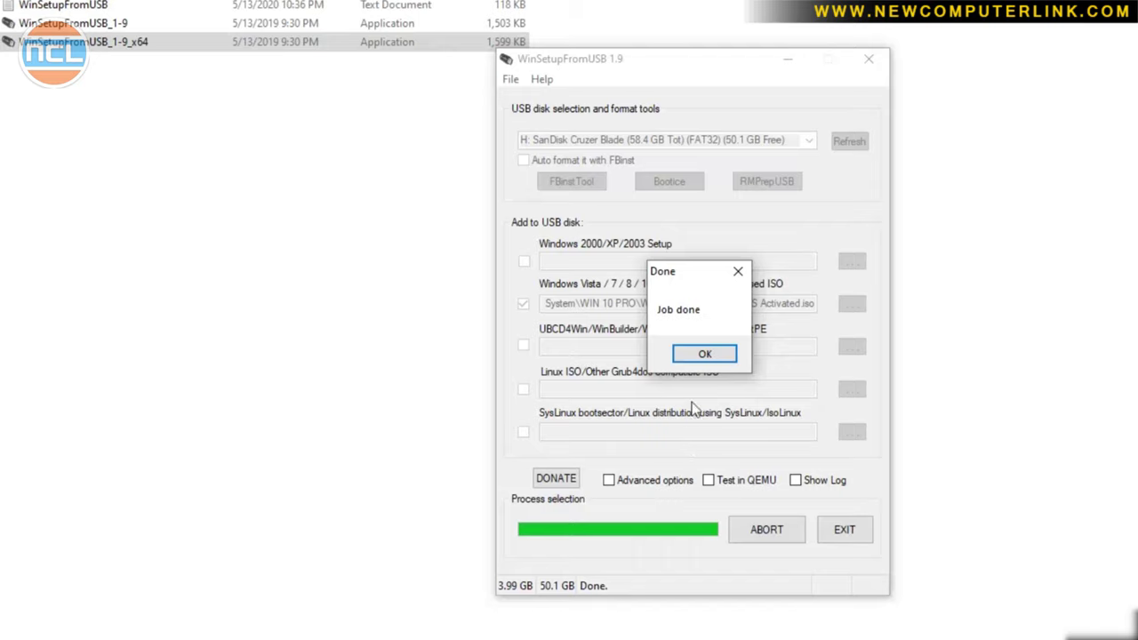
click(703, 355)
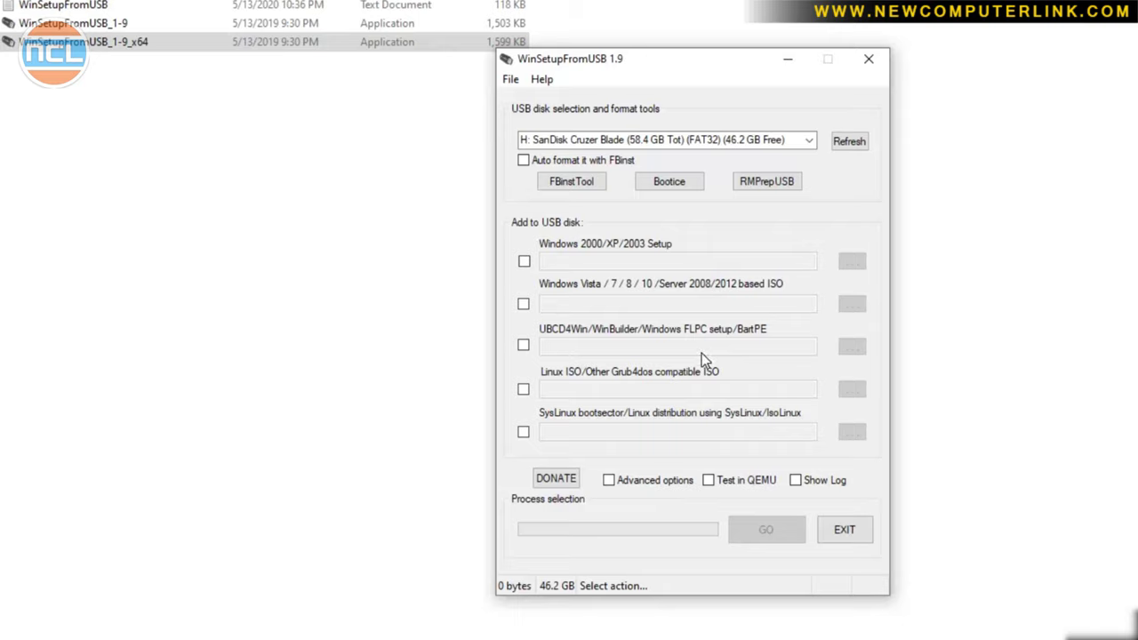
Step: Close WinSetupFromUSB and open This PC in File Explorer
click(868, 60)
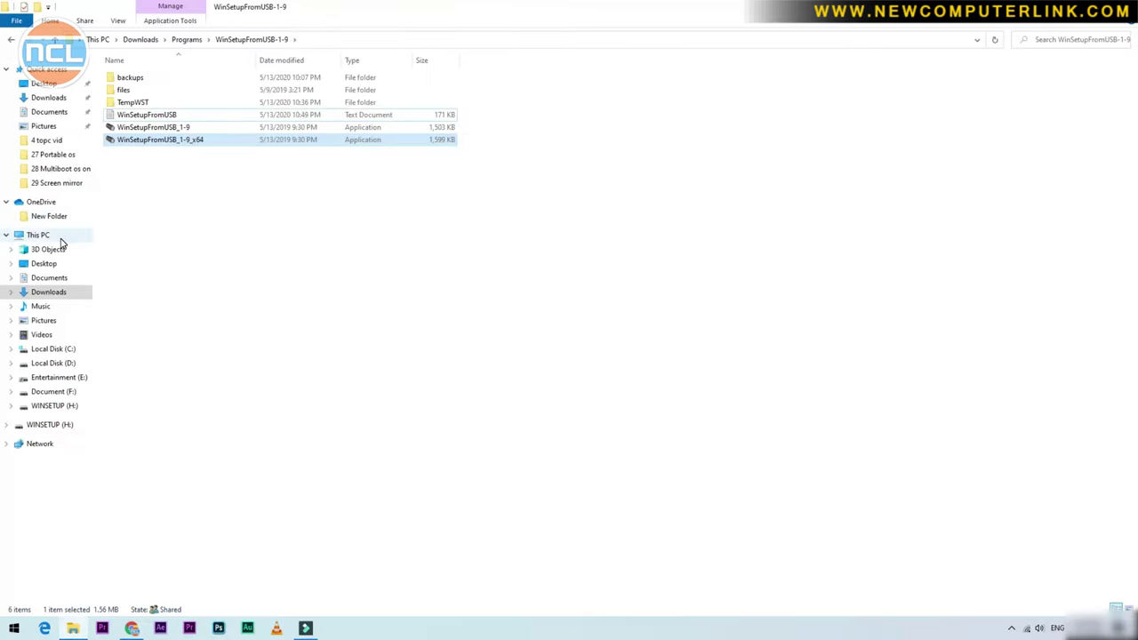
click(40, 234)
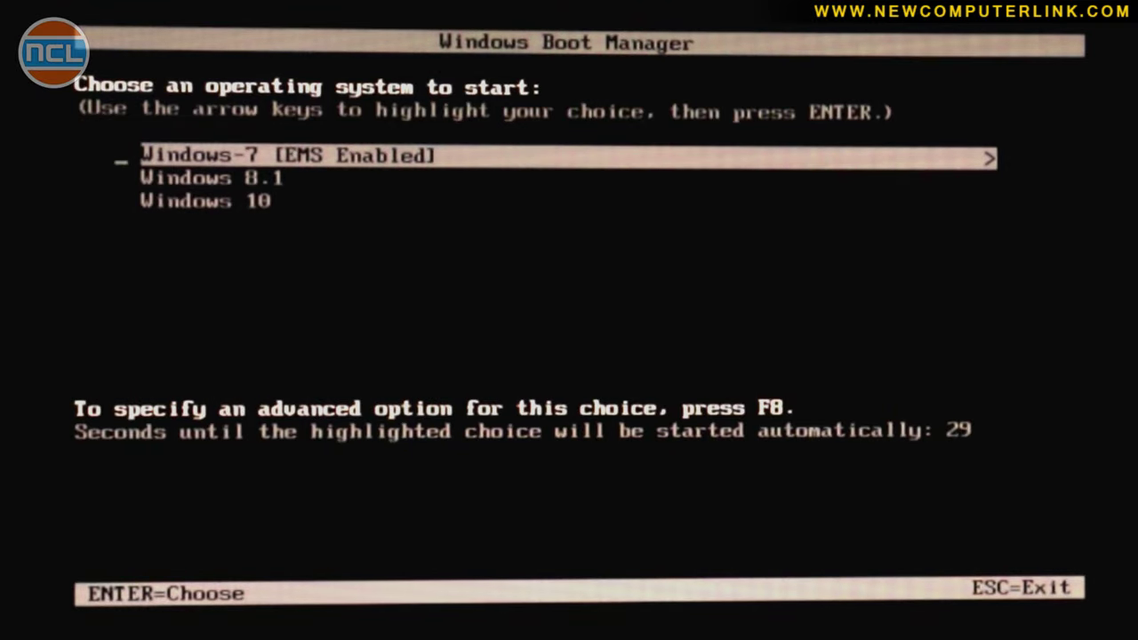
Step: Go through the operating system entries in Windows Boot Manager and start Windows 10
key(Down)
key(Down)
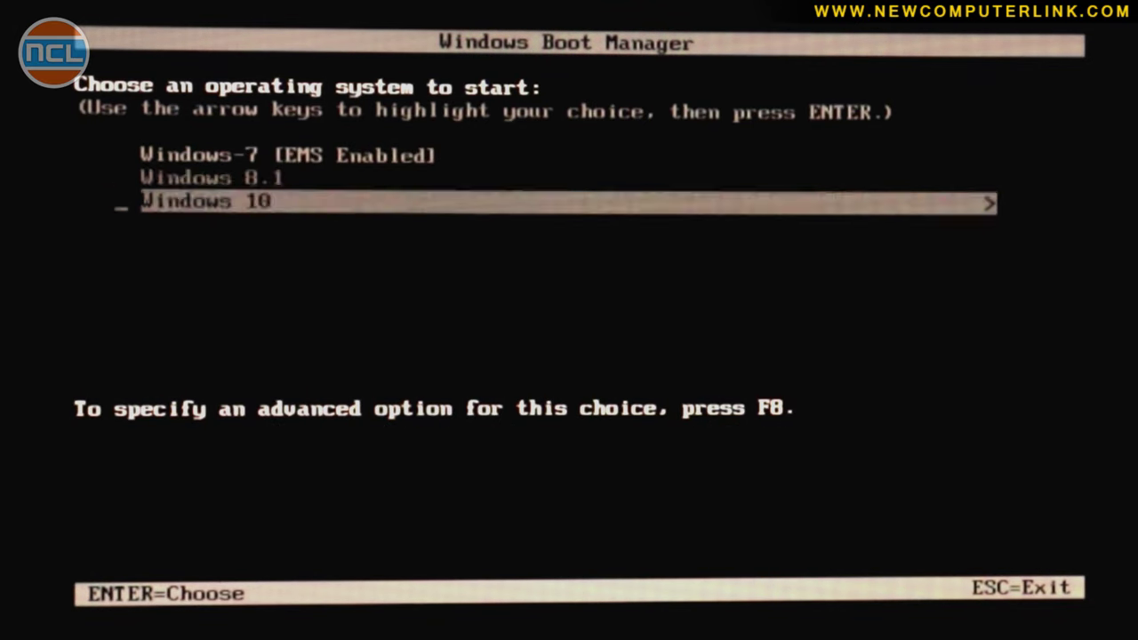
key(Up)
key(Up)
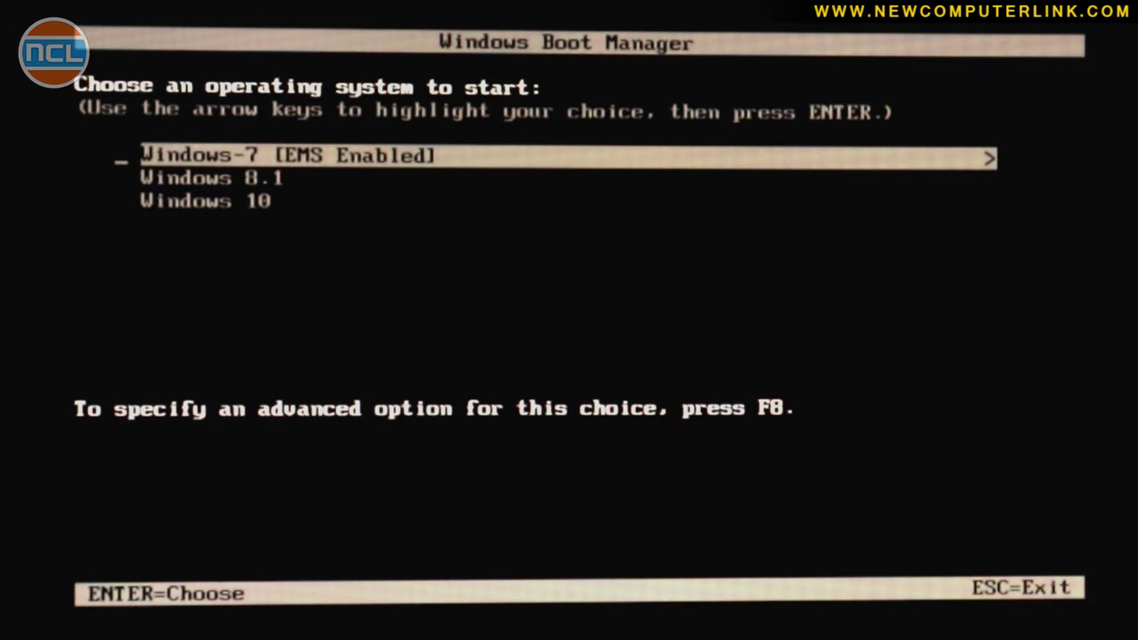
key(Down)
key(Down)
key(Return)
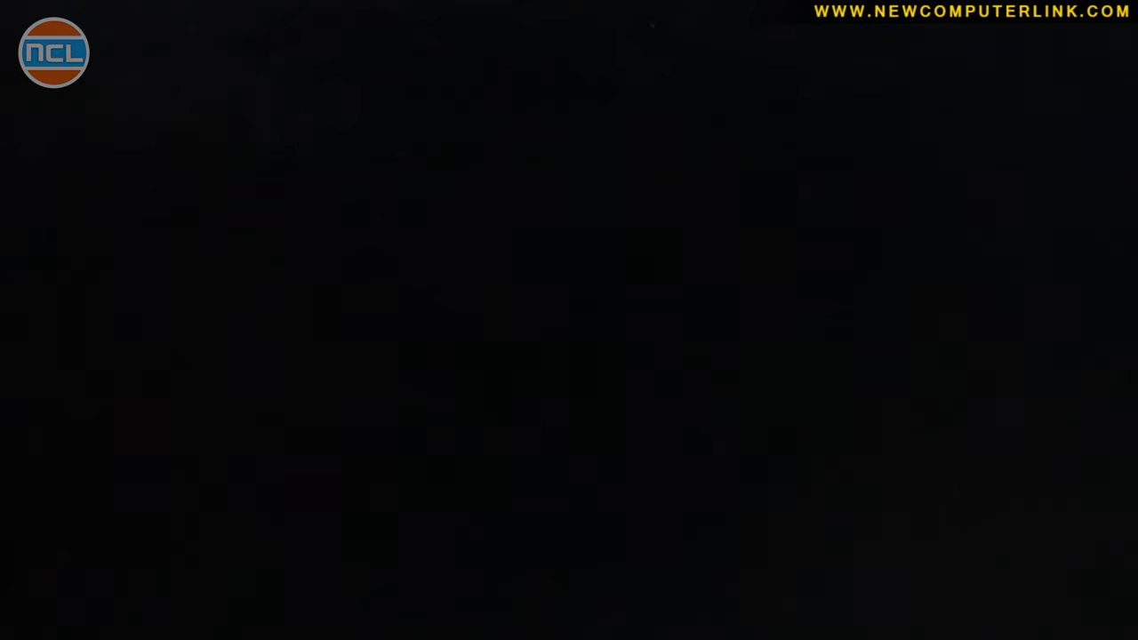